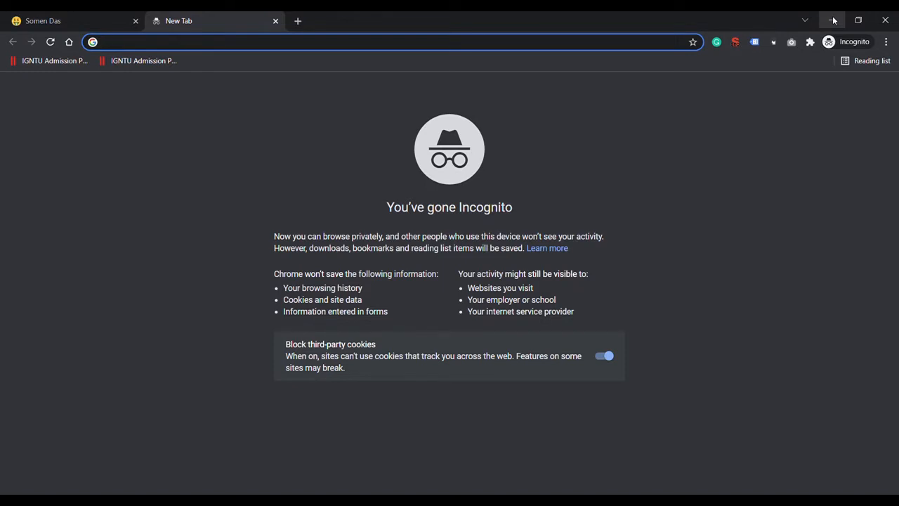
Search the web for google analytics and open the official Google Analytics site
type("gool")
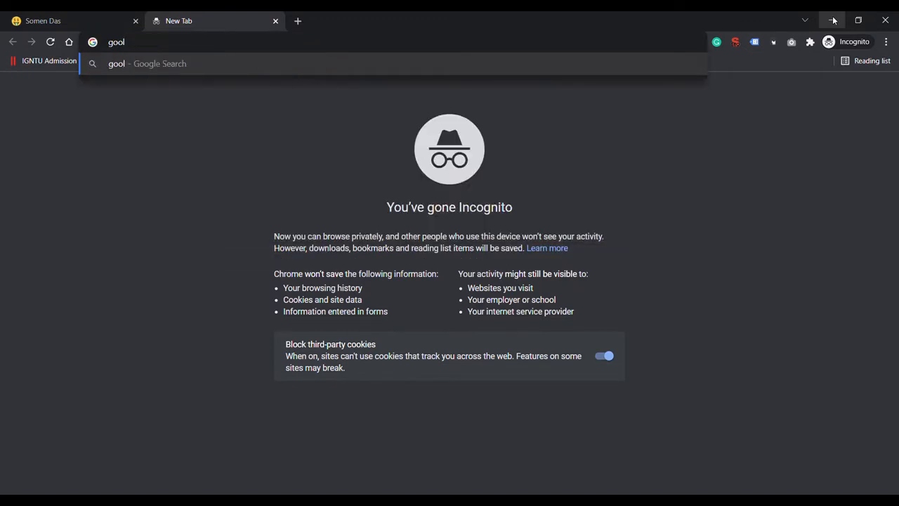
key("BackSpace")
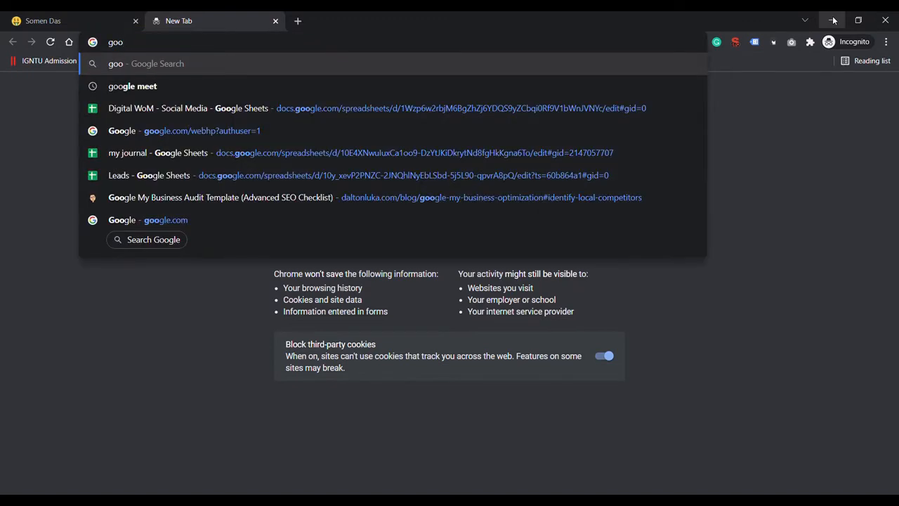
type("gle ")
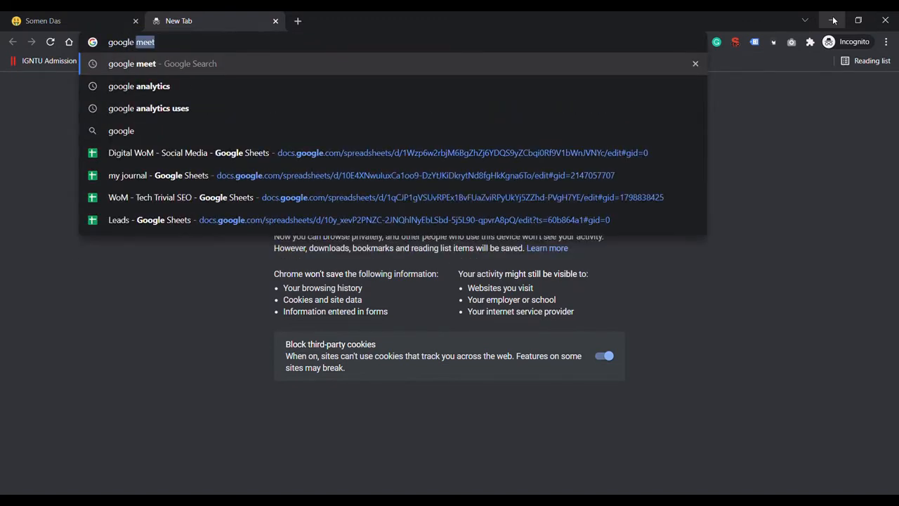
type("analy")
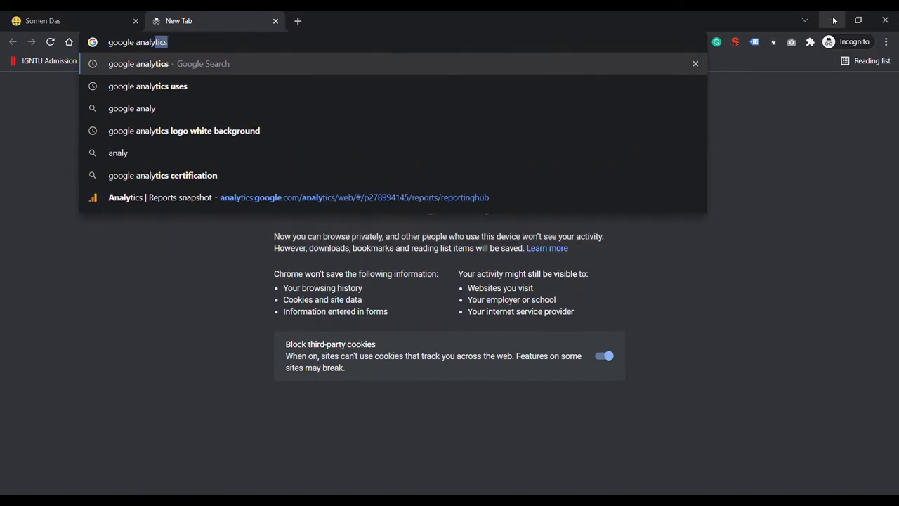
key("Return")
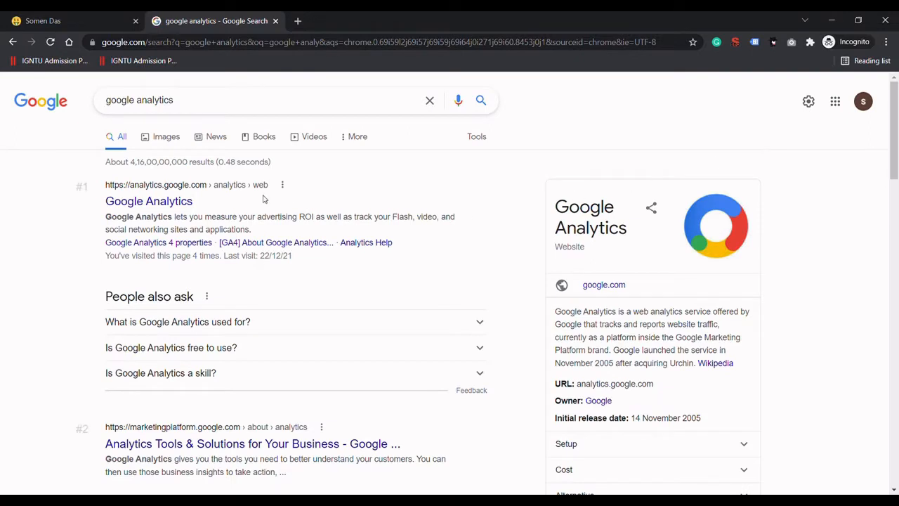
left_click(165, 204)
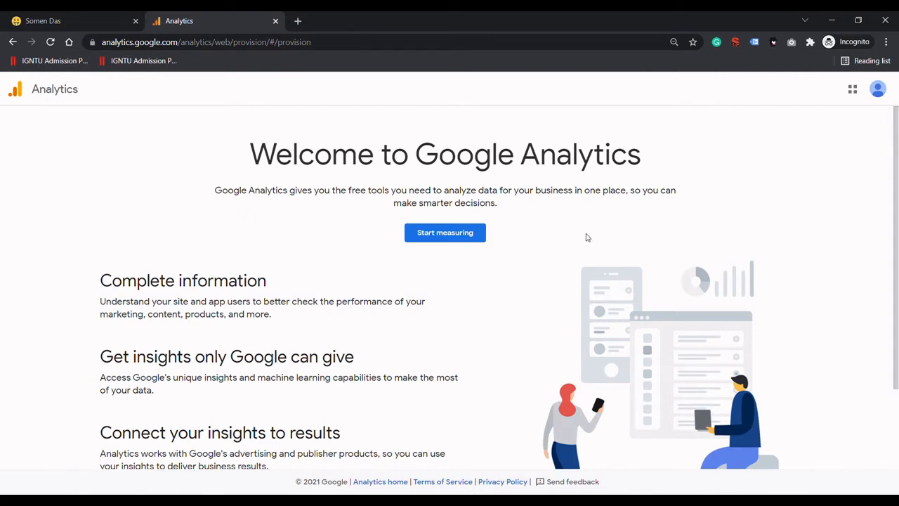
Start a new Analytics account named "My business name", keep the default data sharing settings, and continue to property setup
left_click(447, 238)
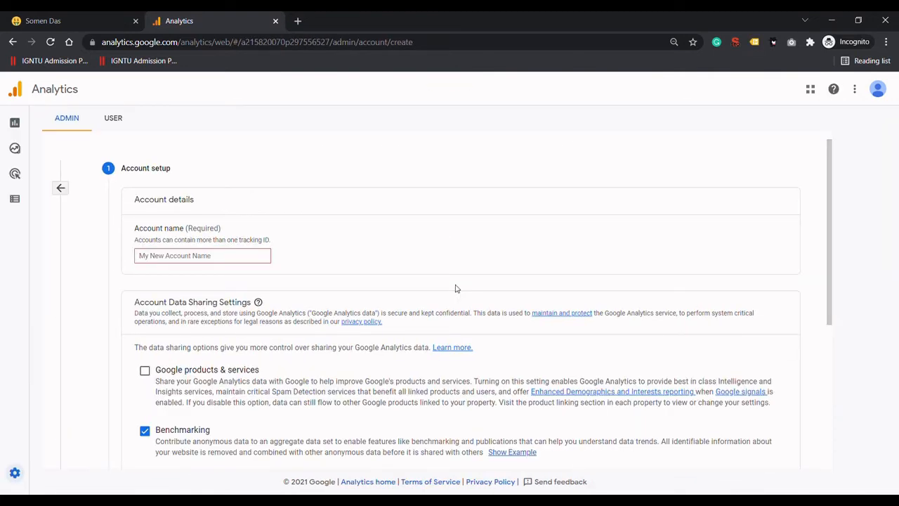
left_click(214, 261)
type("My")
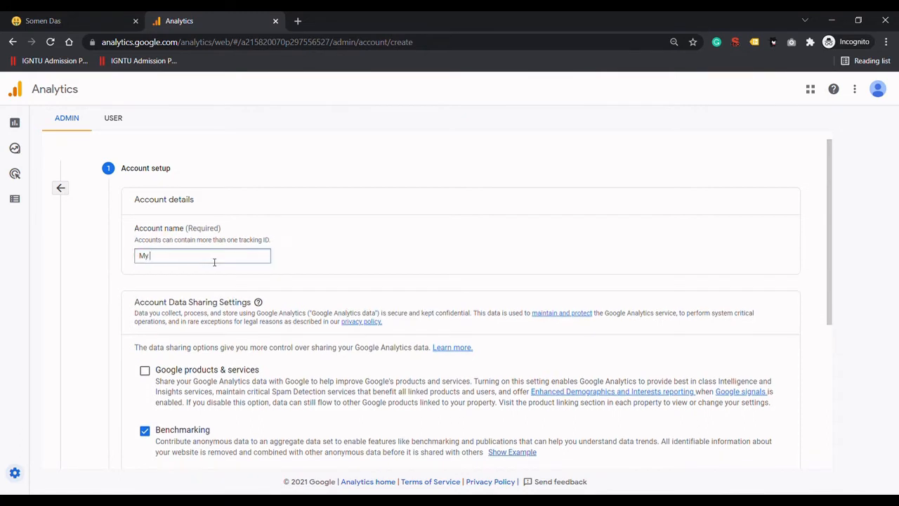
type(" business name")
left_click_drag(830, 229, 826, 295)
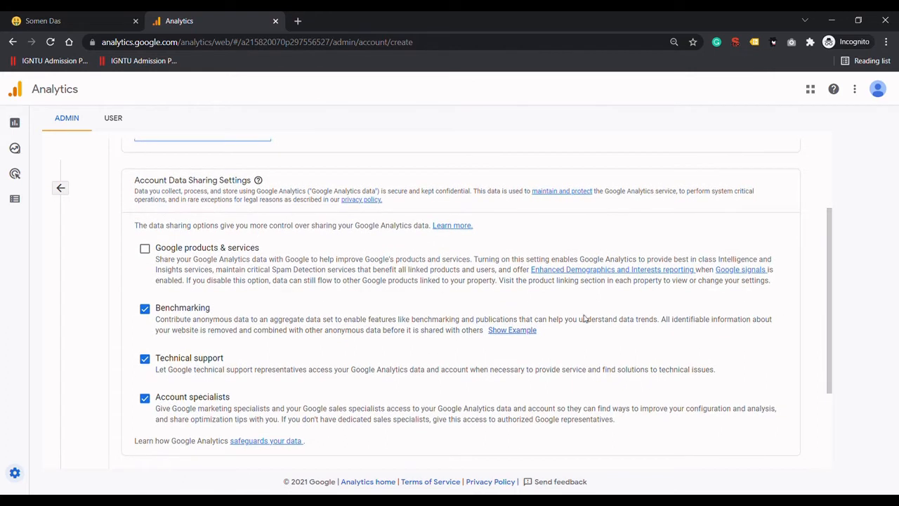
left_click_drag(831, 260, 841, 327)
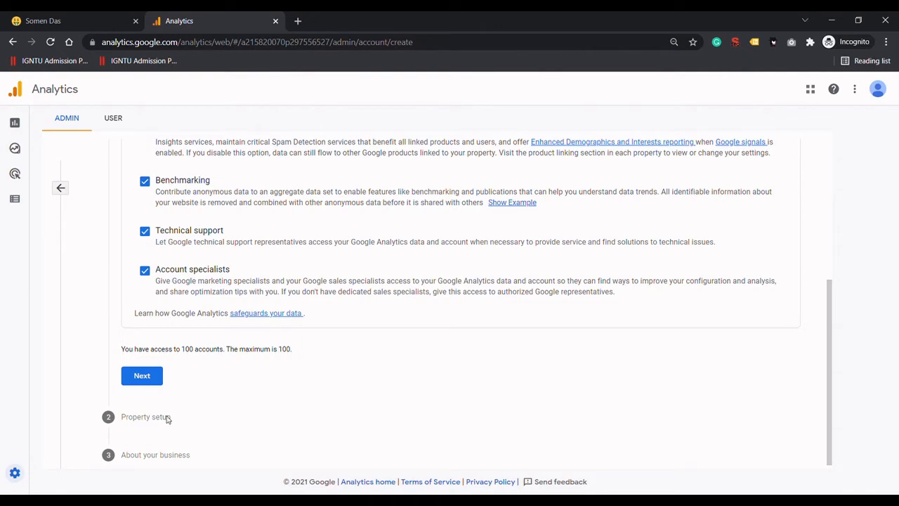
left_click(136, 376)
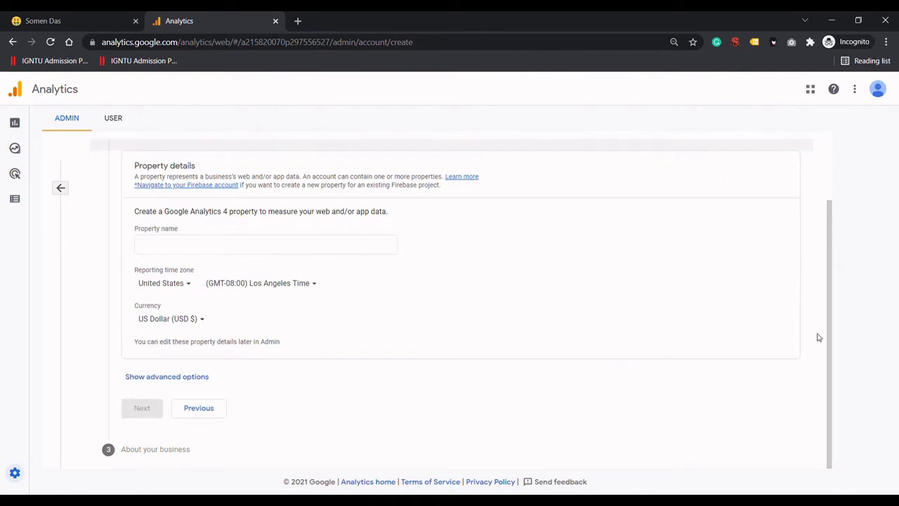
Enter the blog owner's full name as the property name
left_click_drag(829, 329, 842, 273)
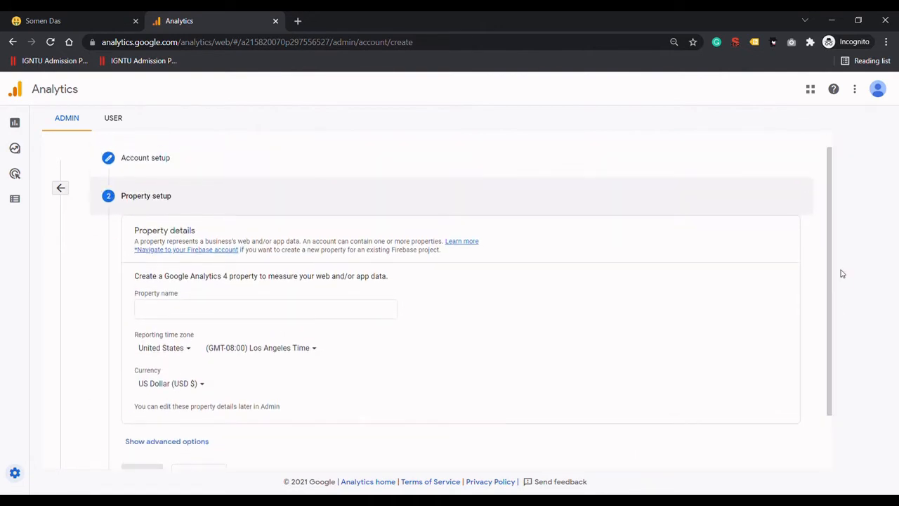
left_click(185, 309)
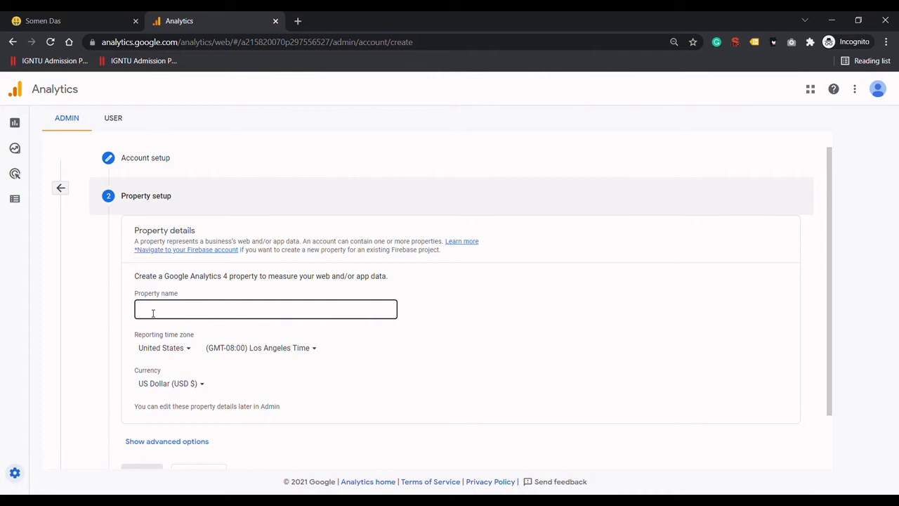
left_click(162, 314)
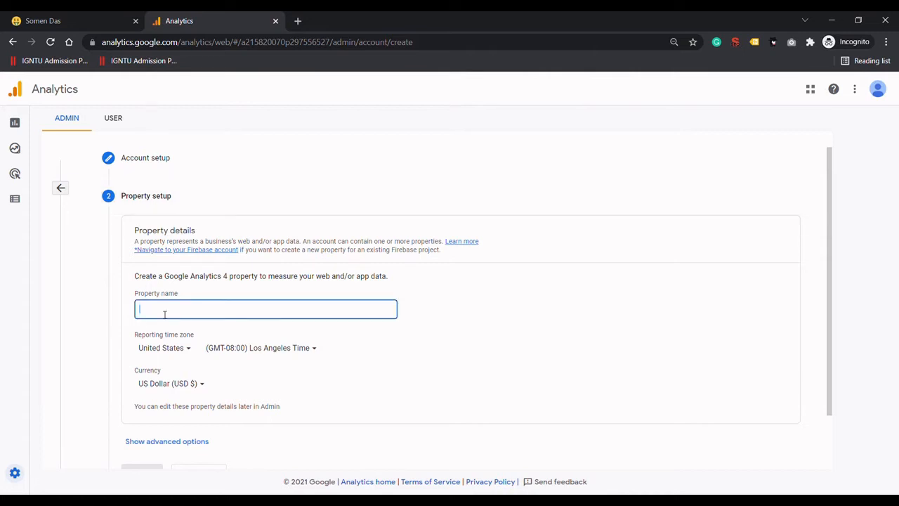
type("somen.dsa")
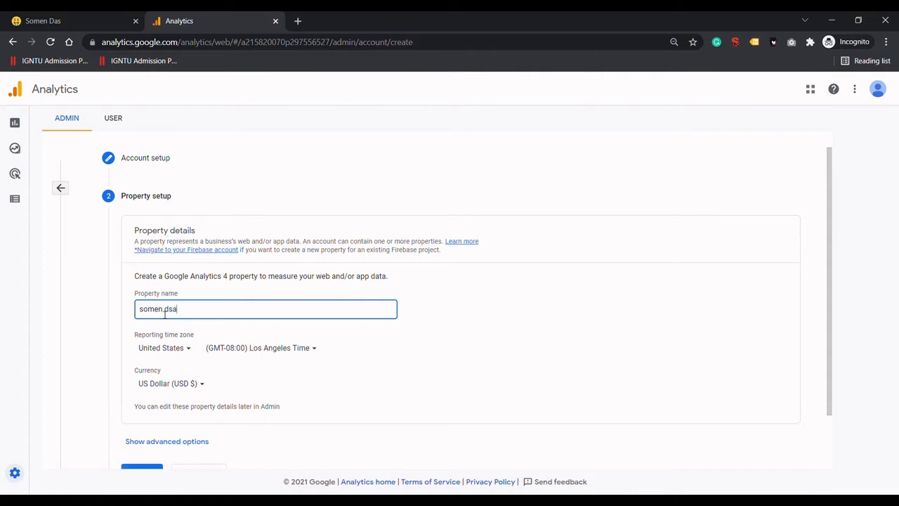
key("BackSpace")
key("BackSpace")
type("as")
Set the property's reporting time zone country to India
left_click(162, 351)
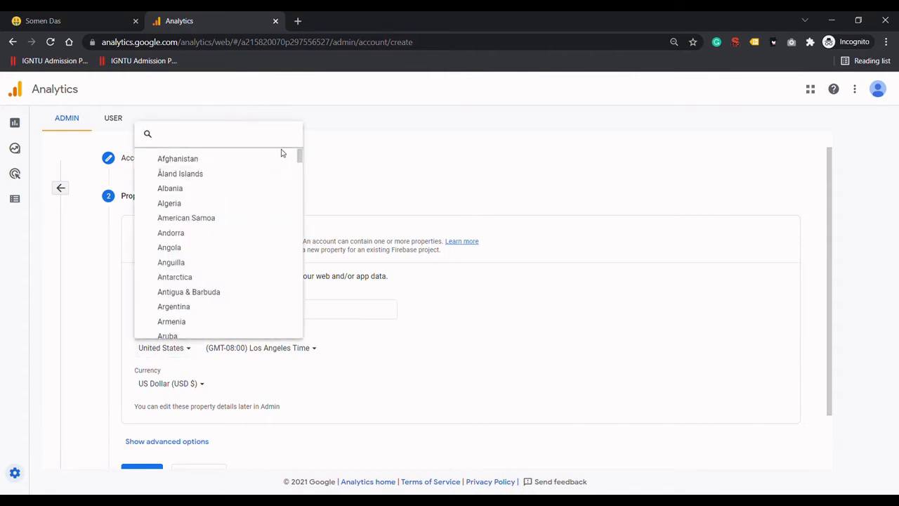
type("i")
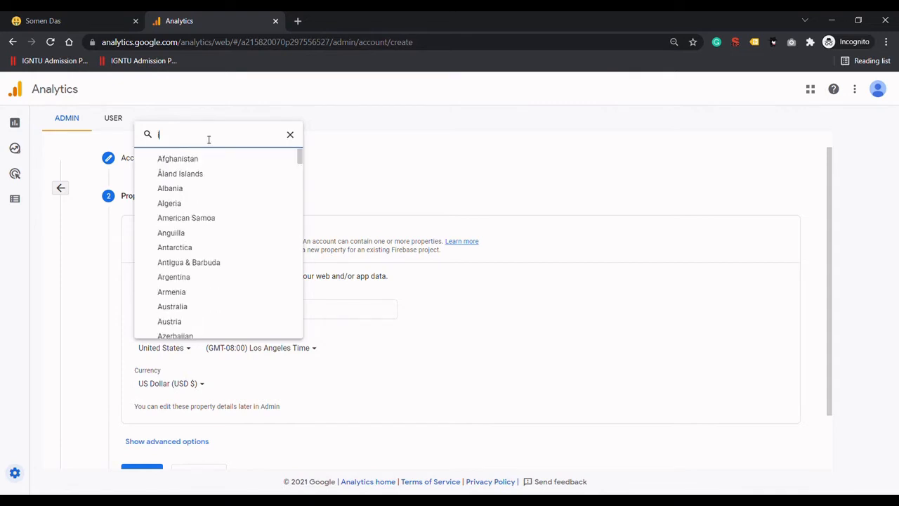
type("n")
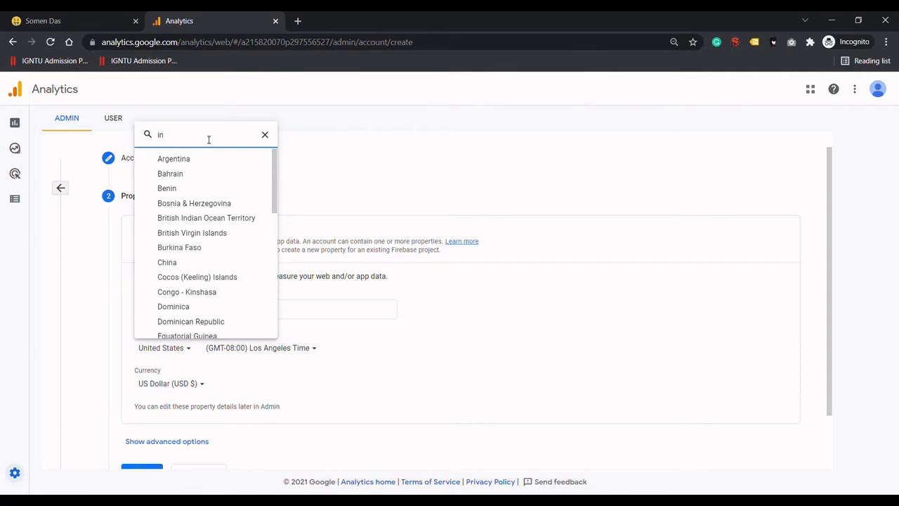
type("d")
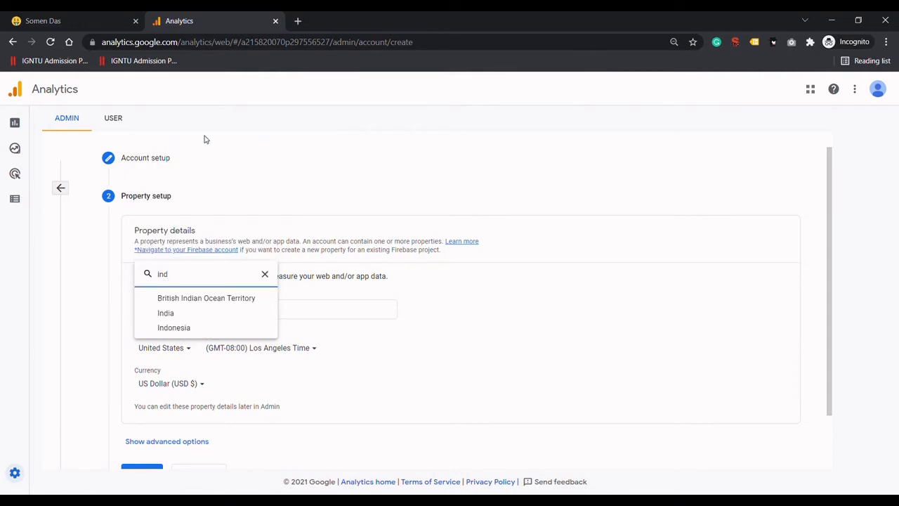
left_click(175, 314)
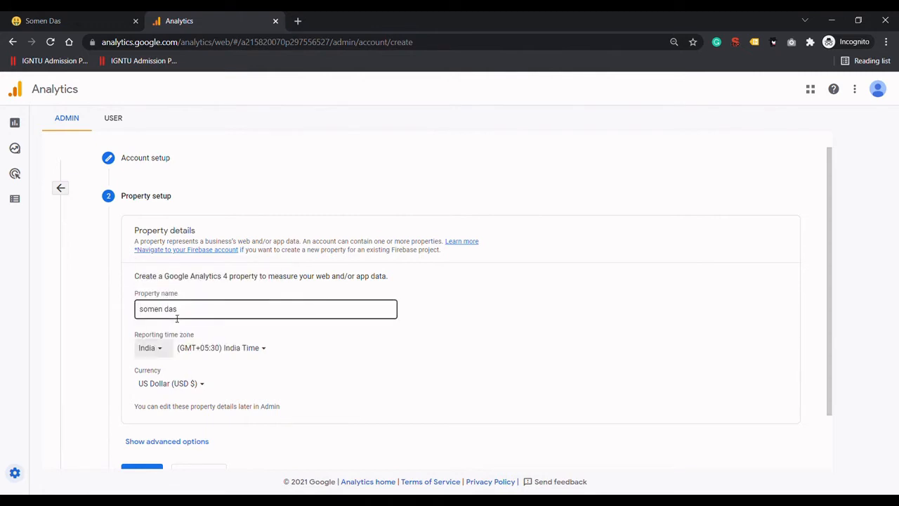
Set the property's currency to Indian Rupee (INR ₹)
left_click(152, 389)
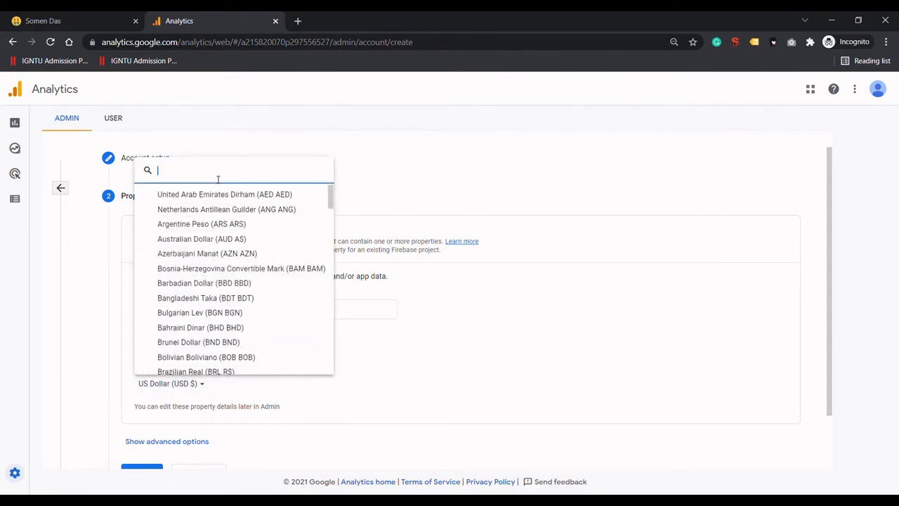
type("r")
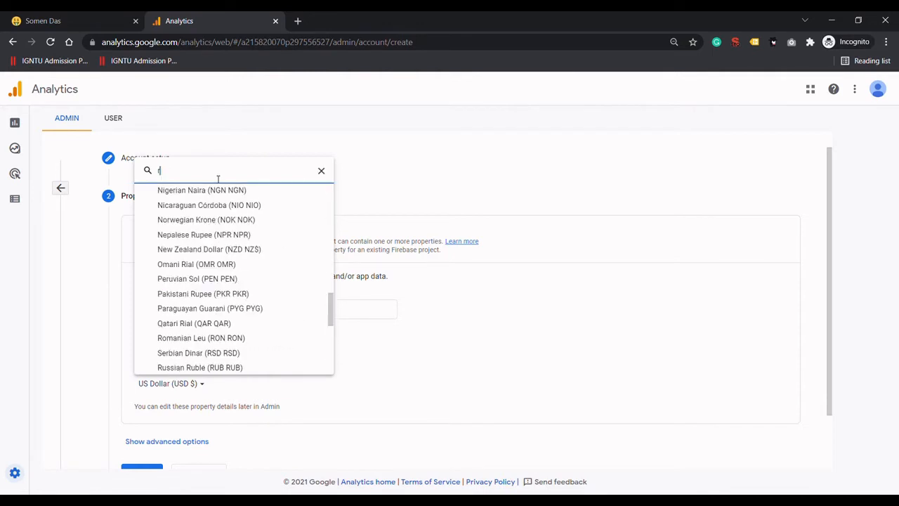
type("u")
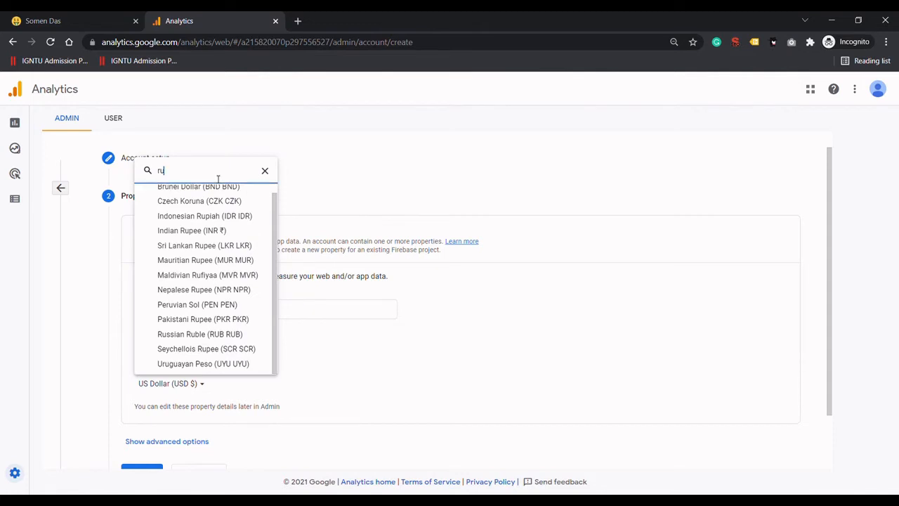
type("p")
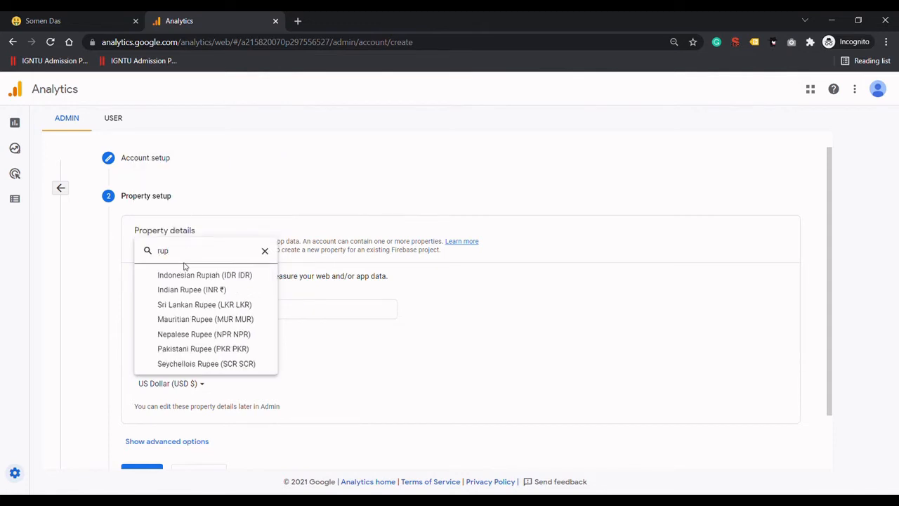
left_click(197, 290)
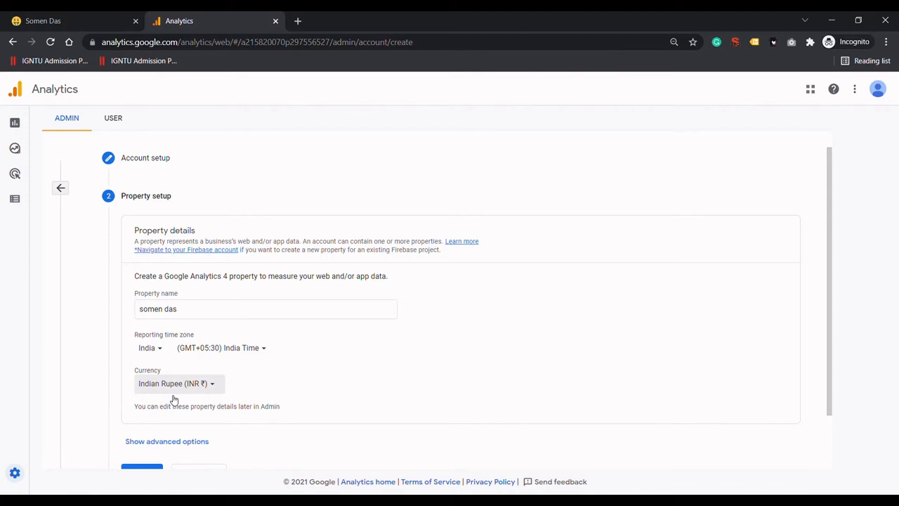
Show the property's advanced options and turn on creation of a Universal Analytics property
mouse_move(2, 405)
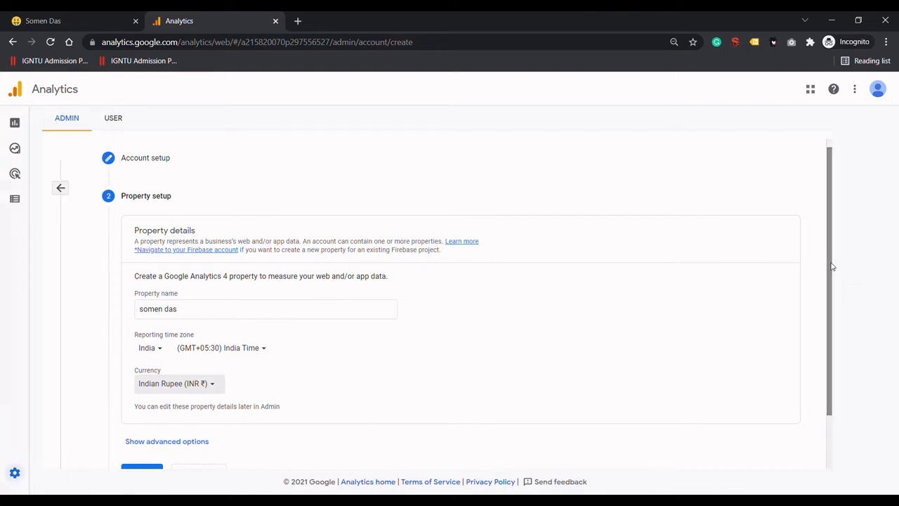
scroll(834, 281, "down", 1)
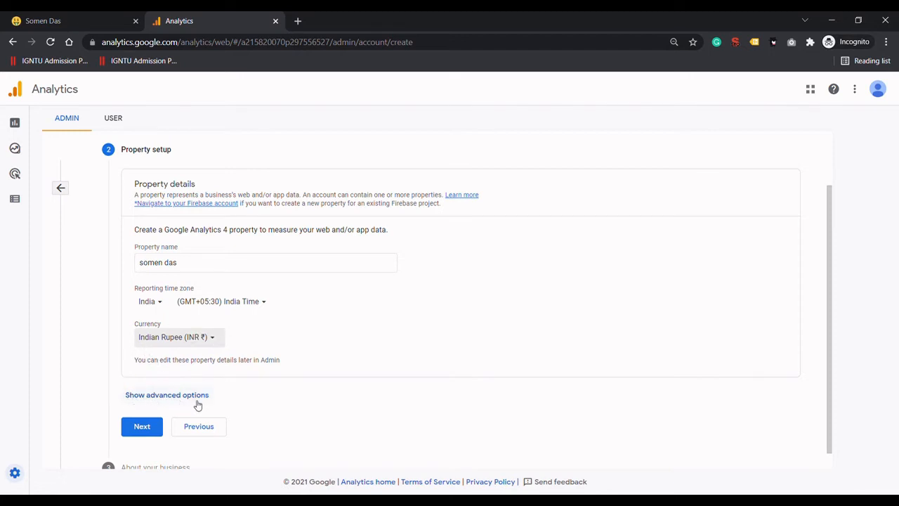
left_click(149, 398)
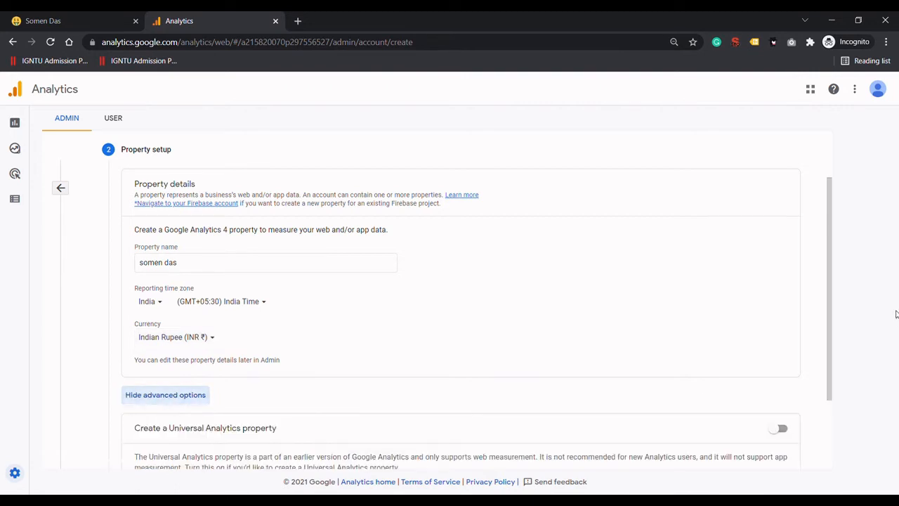
left_click_drag(831, 261, 835, 280)
scroll(835, 279, "down", 2)
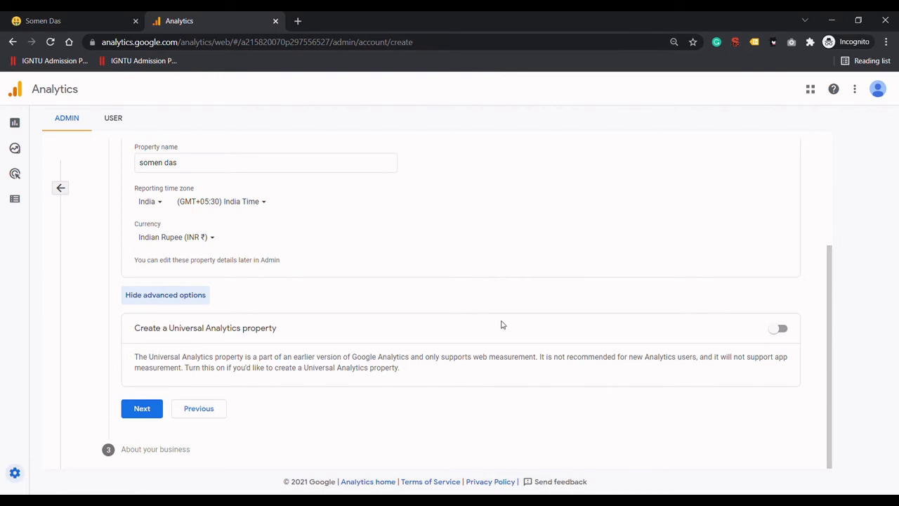
left_click(777, 332)
scroll(833, 323, "down", 2)
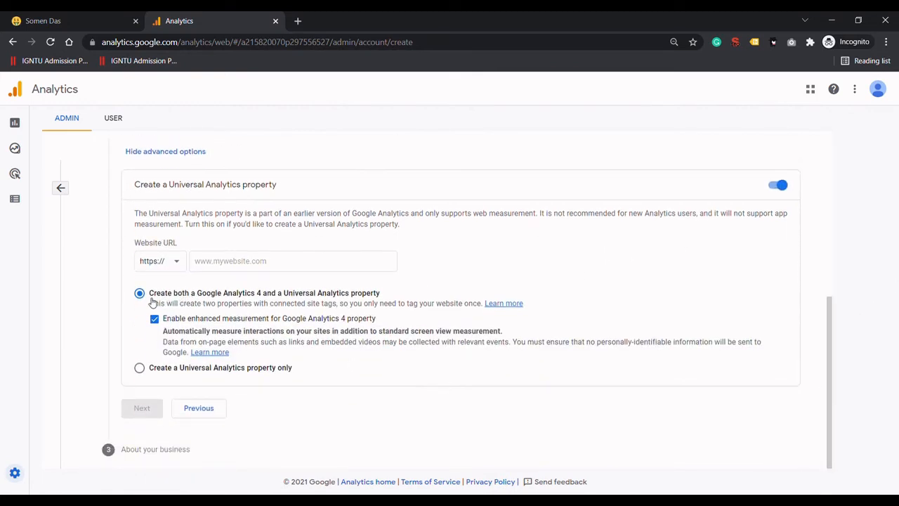
Copy the web address of the open blog and paste it as the Universal Analytics property's website URL
left_click(215, 266)
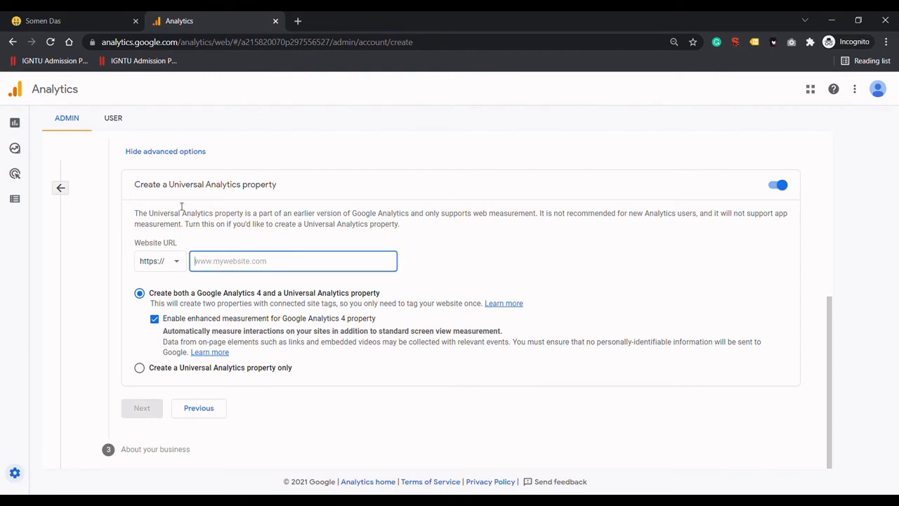
left_click(74, 20)
left_click(239, 42)
key("ctrl+c")
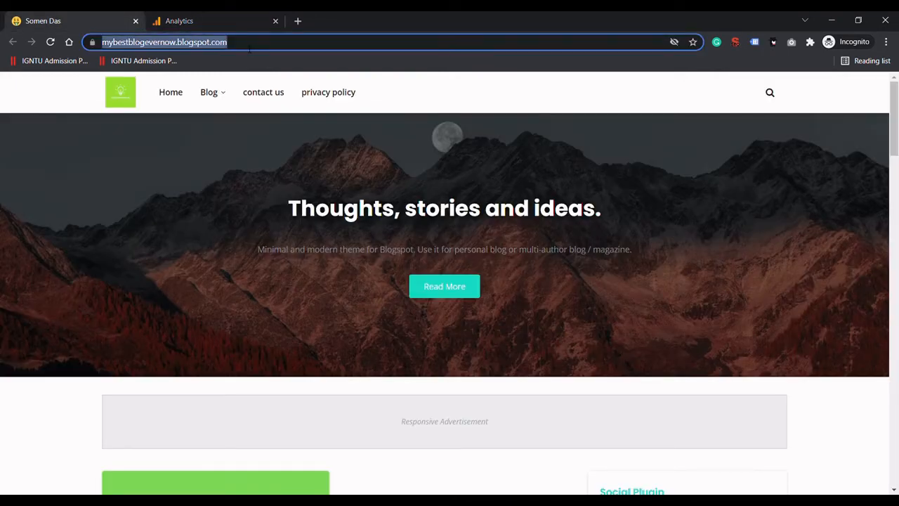
left_click(196, 15)
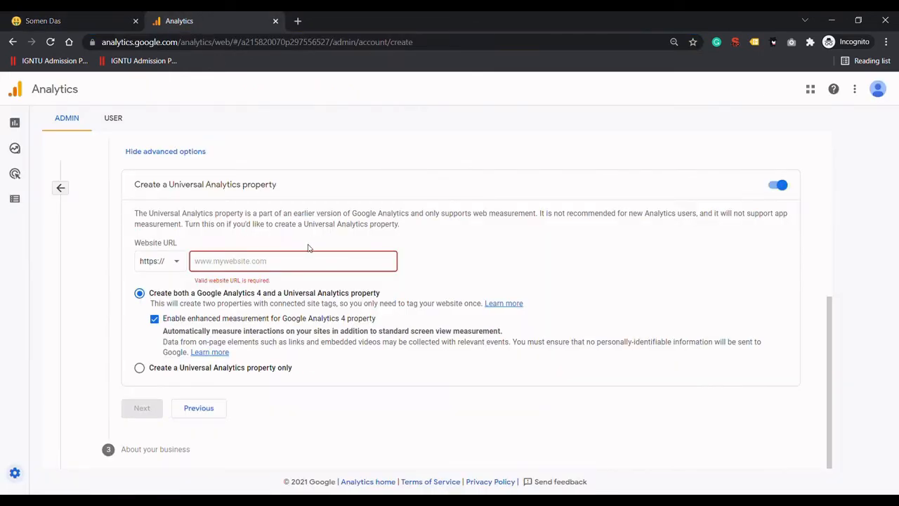
key("ctrl+v")
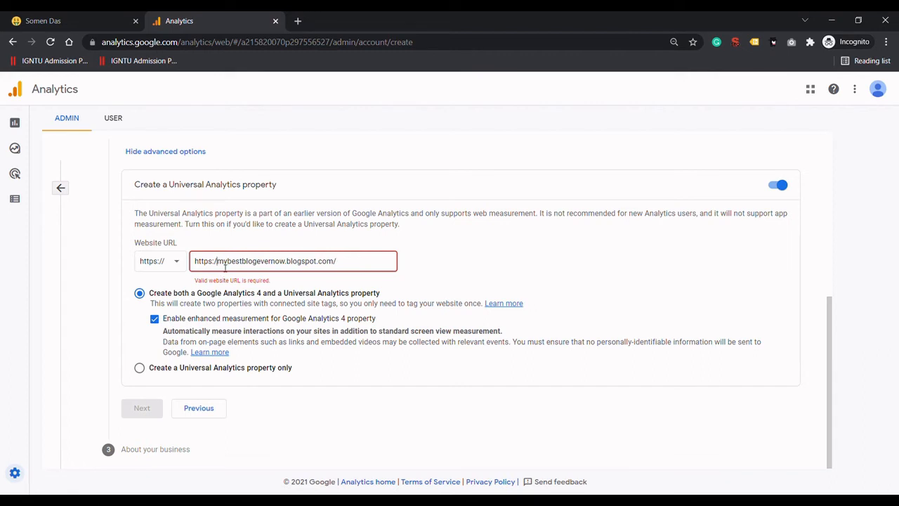
key("BackSpace")
key("BackSpace")
key("BackSpace")
key("BackSpace")
key("BackSpace")
key("BackSpace")
key("BackSpace")
key("BackSpace")
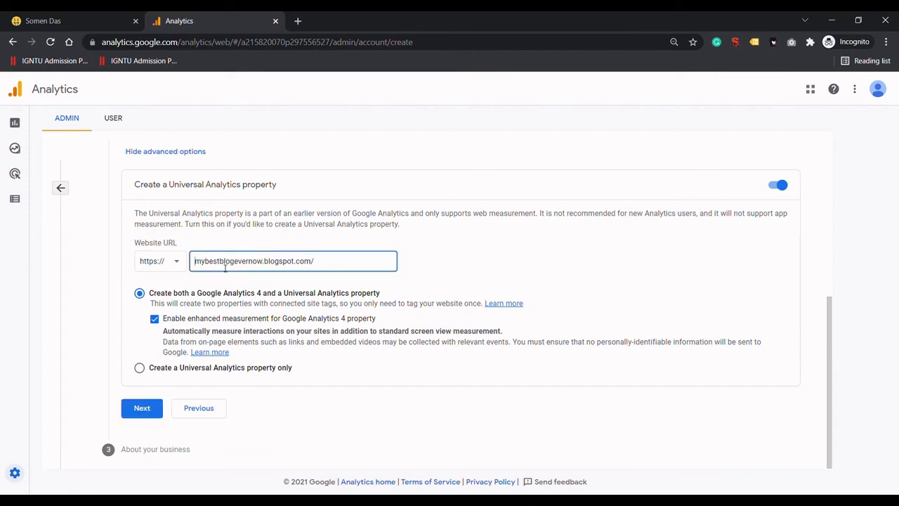
Create the account with both properties, skipping the business details, and accept the United States Terms of Service and the Data Processing Terms
left_click(147, 409)
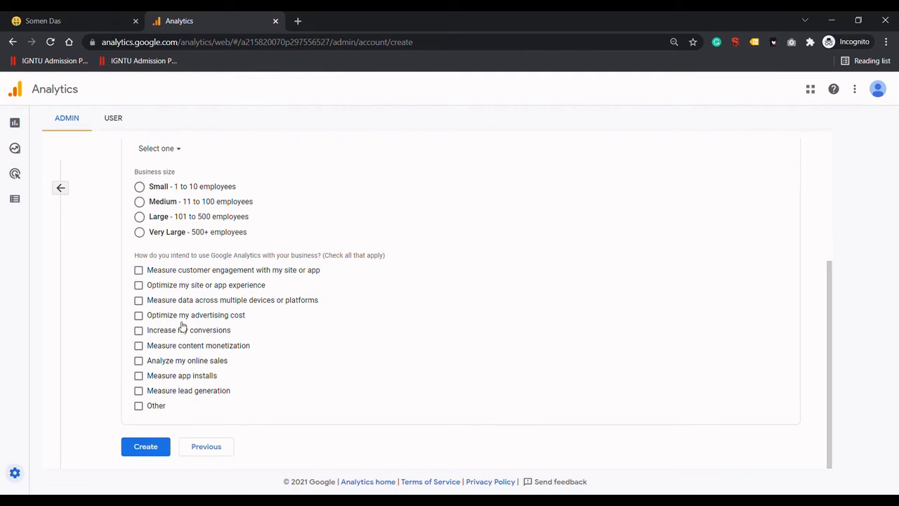
left_click(144, 447)
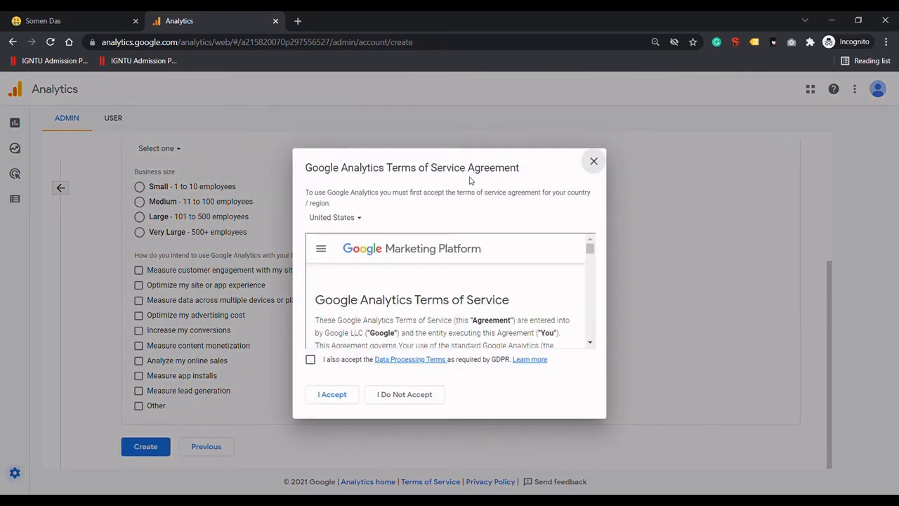
left_click(311, 360)
left_click(335, 394)
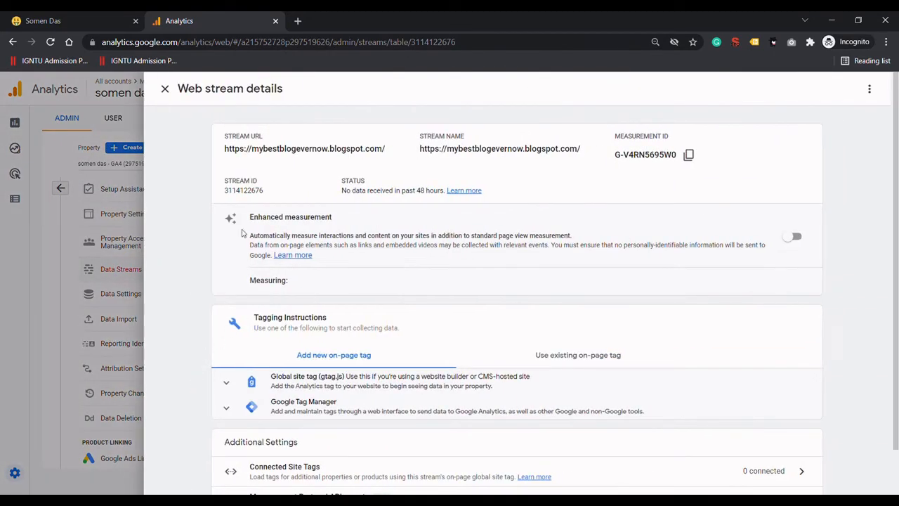
Close the web stream details and look through the Google Analytics 4 property's admin settings
left_click(165, 89)
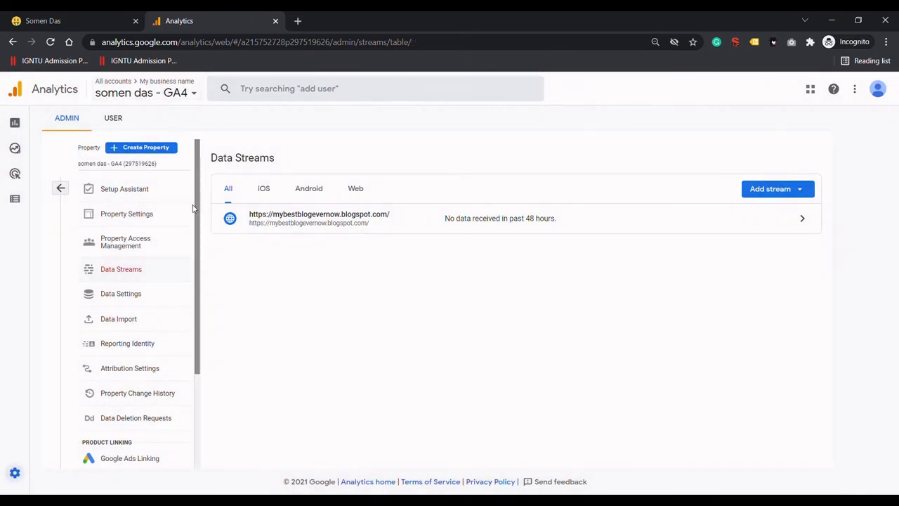
scroll(181, 345, "down", 3)
scroll(181, 345, "up", 3)
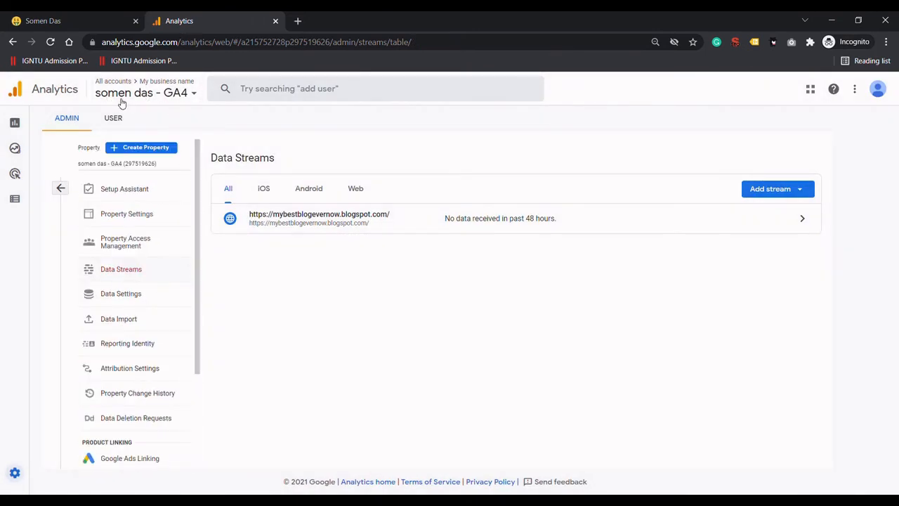
scroll(200, 245, "down", 1)
scroll(197, 316, "down", 1)
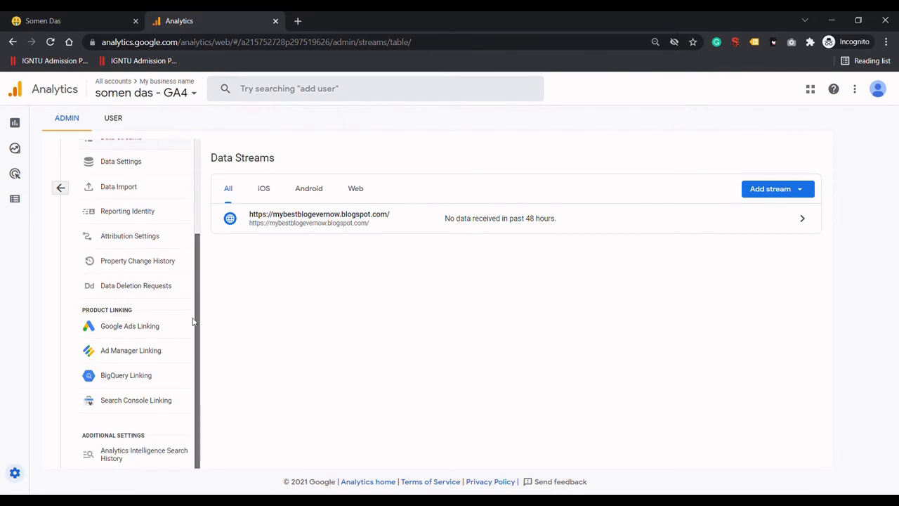
scroll(176, 176, "up", 3)
Switch to the Universal Analytics property's All Web Site Data view and return to the Google Analytics 4 property
left_click(144, 92)
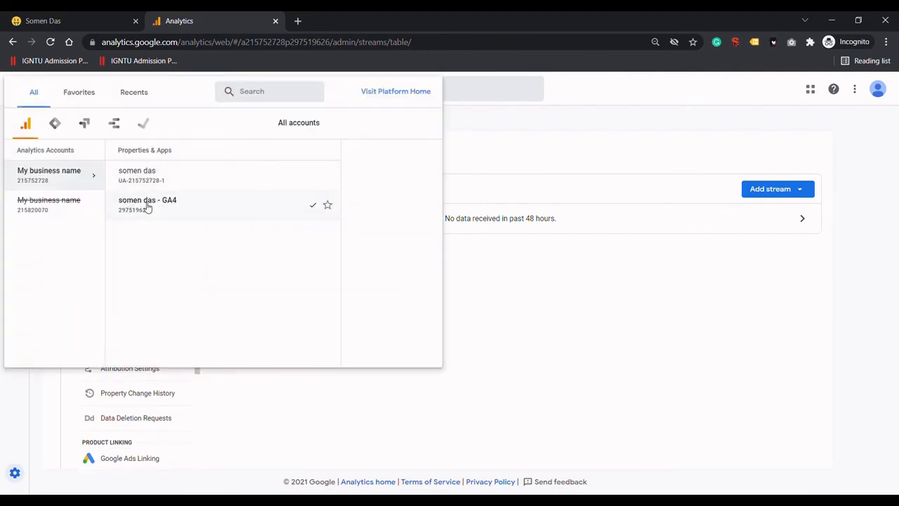
left_click(143, 178)
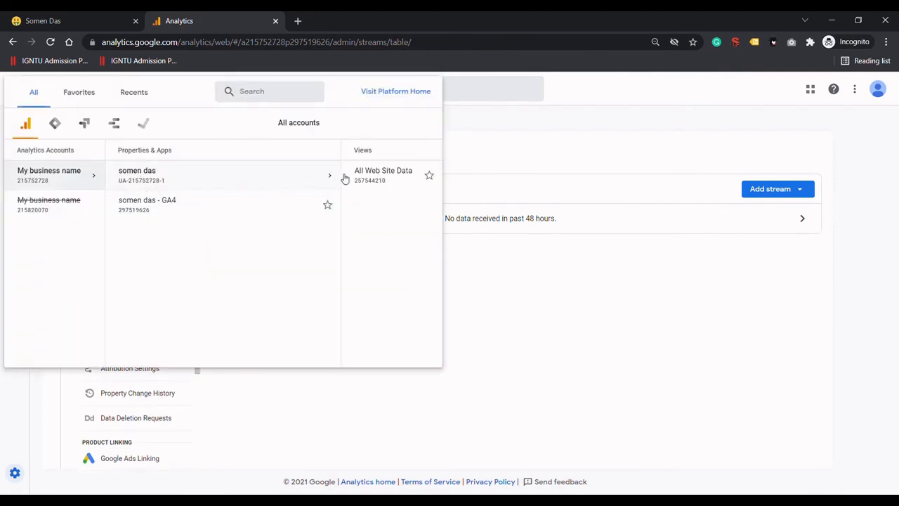
left_click(273, 173)
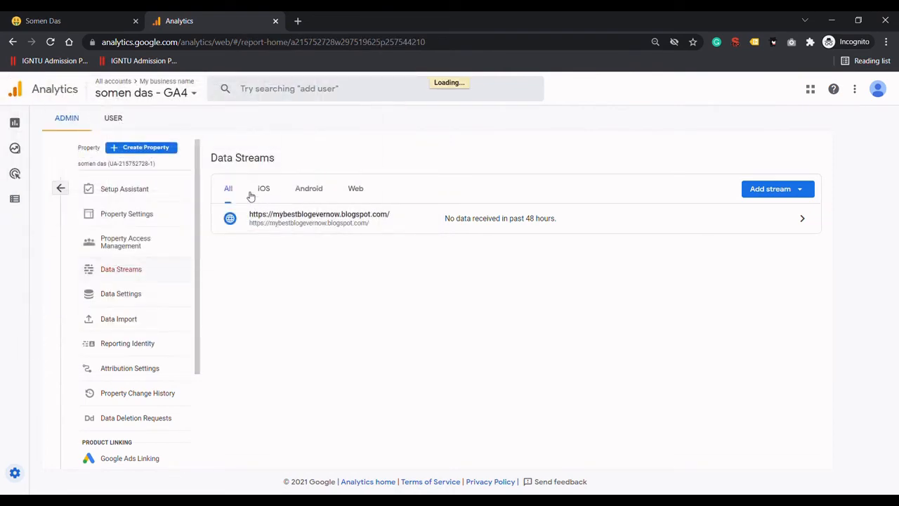
left_click(151, 92)
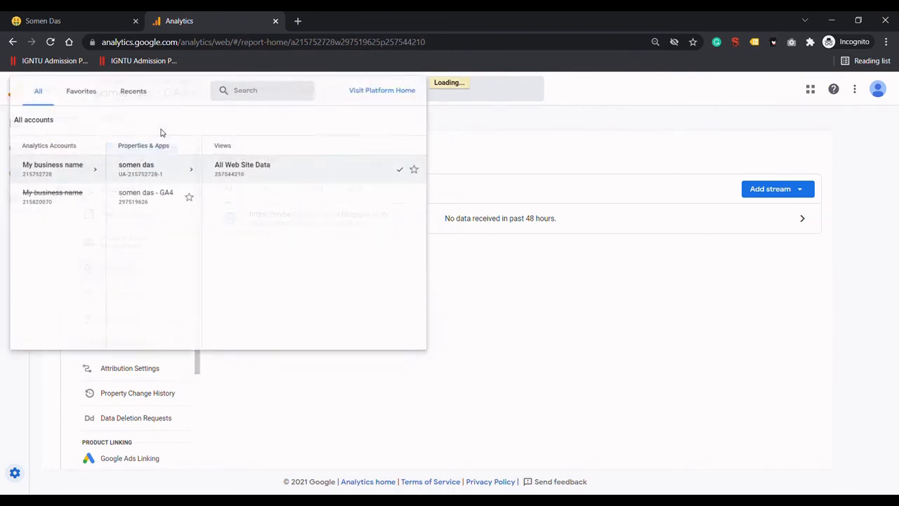
left_click(163, 209)
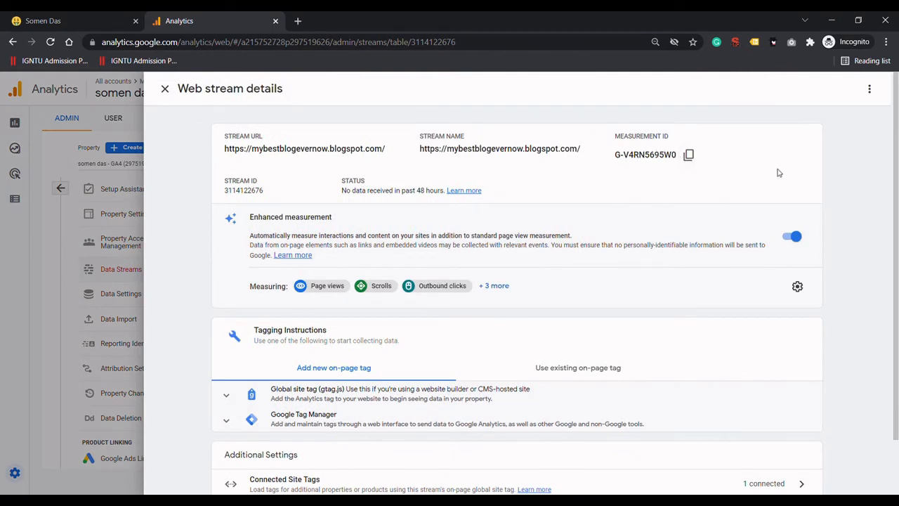
Review the blog's web stream details down to the additional settings, and close them
left_click_drag(896, 206, 897, 261)
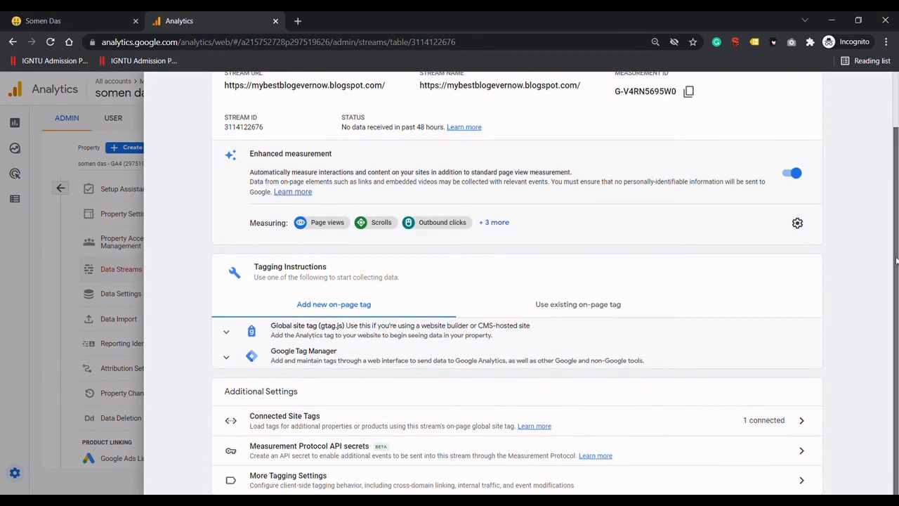
scroll(895, 275, "up", 1)
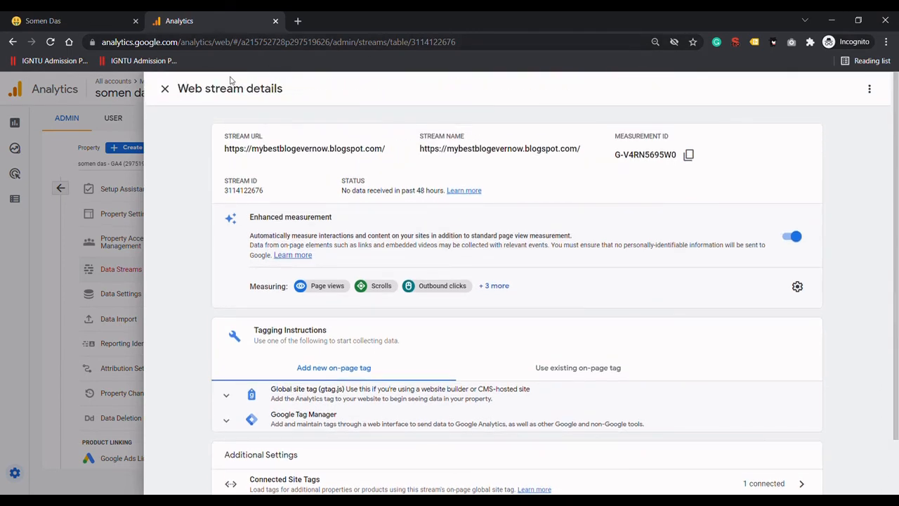
left_click(167, 91)
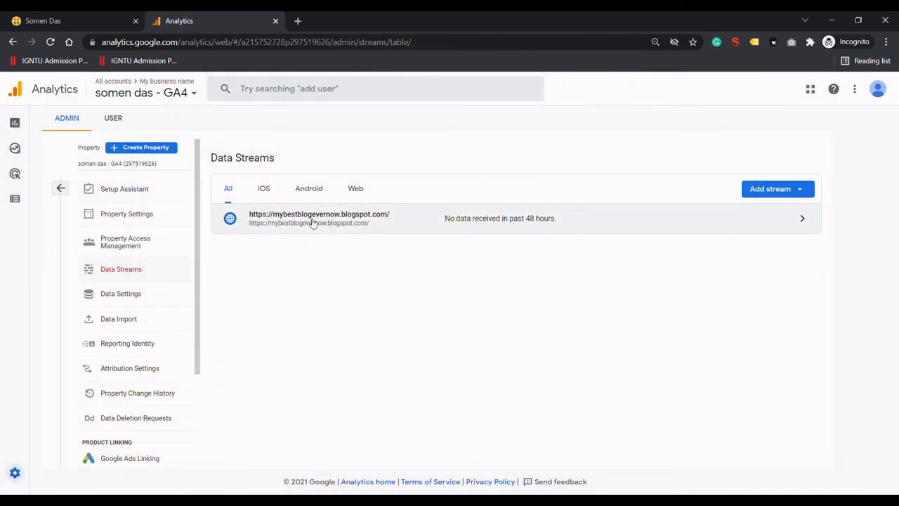
Open the blog's web data stream, copy the Global site tag (gtag.js) code from the tagging instructions, and collapse that section
left_click(273, 219)
scroll(877, 162, "down", 1)
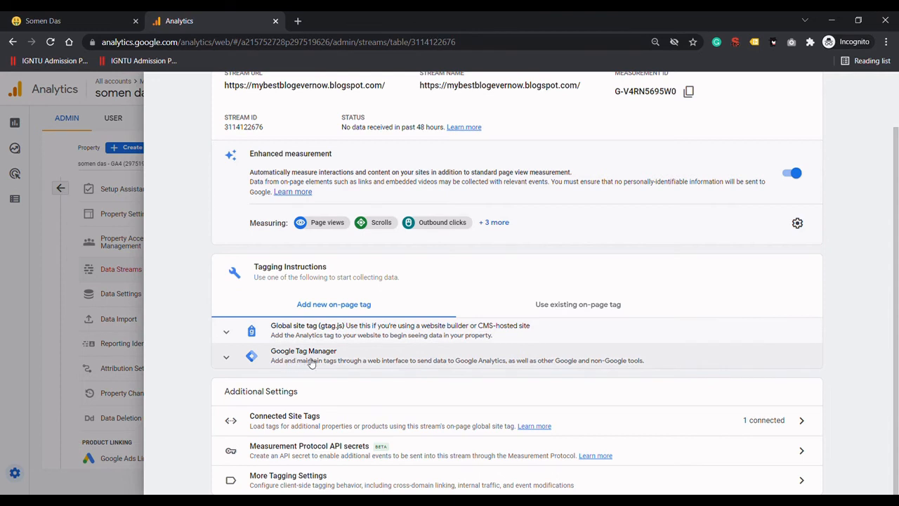
left_click(288, 336)
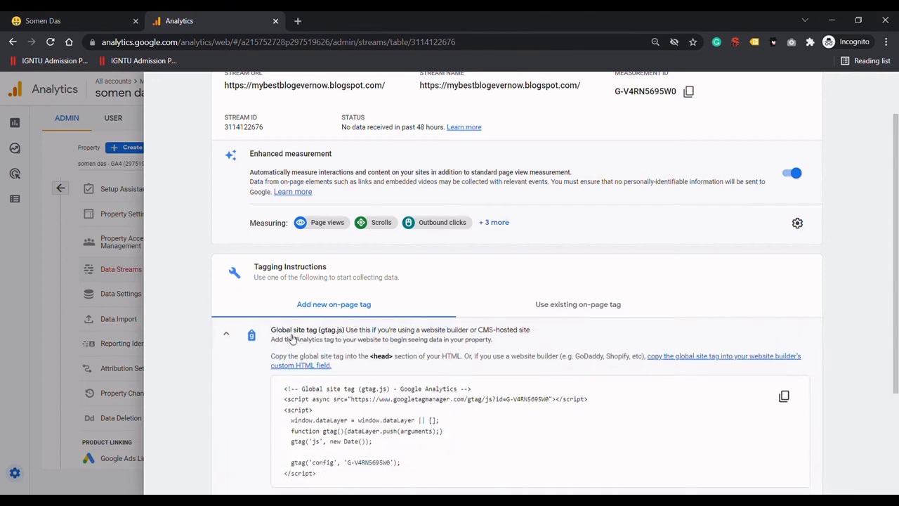
scroll(853, 299, "down", 2)
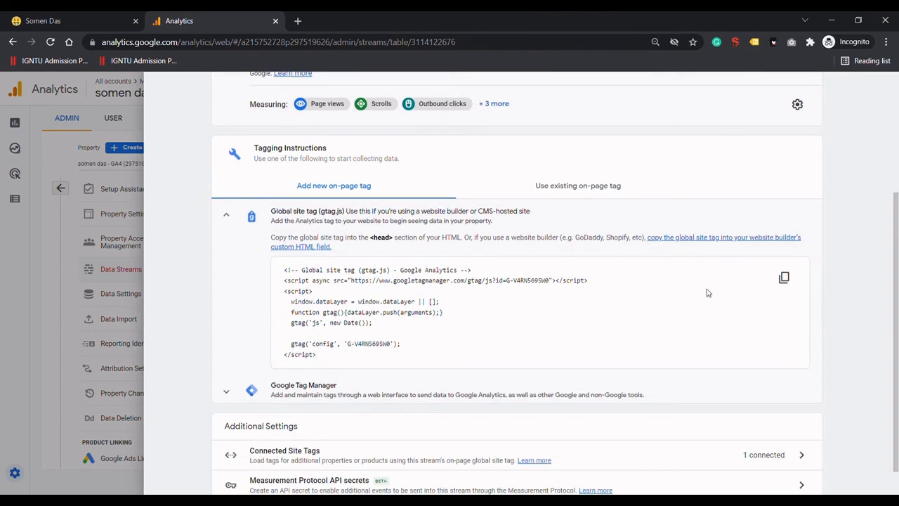
left_click(784, 278)
left_click_drag(371, 239, 405, 241)
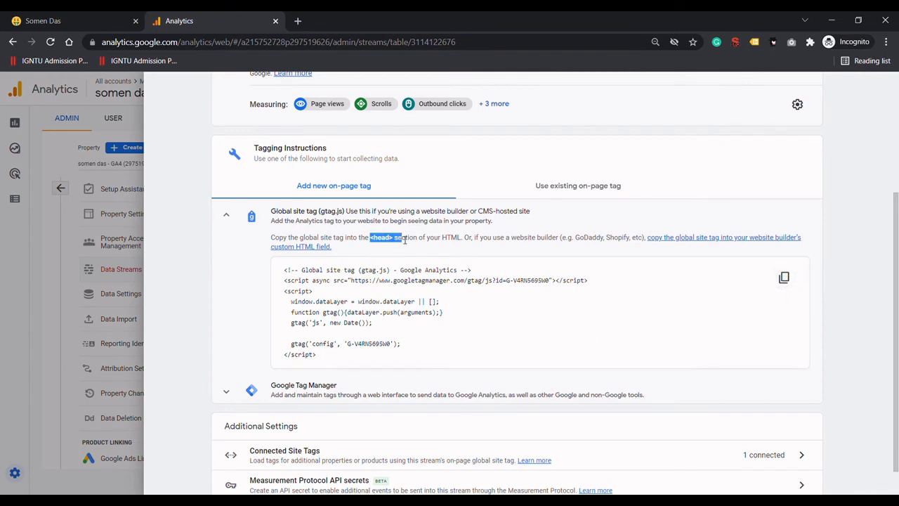
left_click(186, 263)
left_click(226, 219)
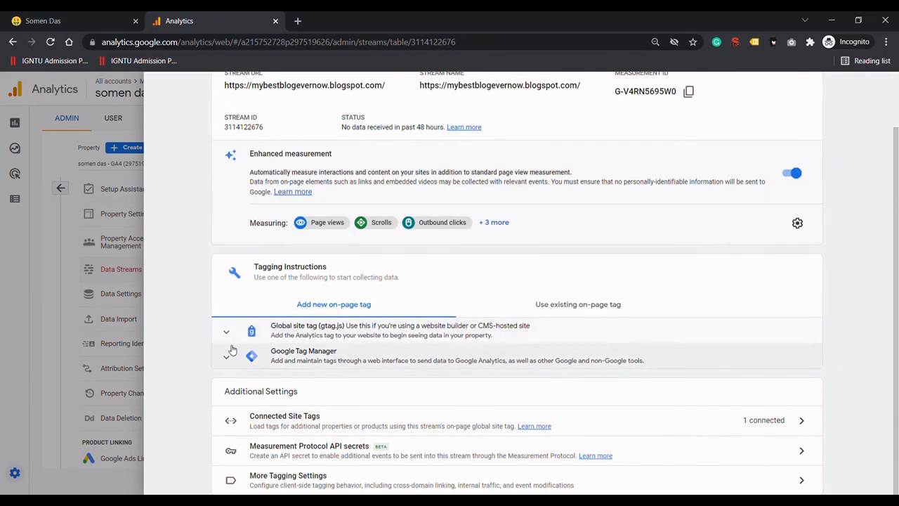
Read the Google Tag Manager tagging instructions and collapse them
left_click(232, 368)
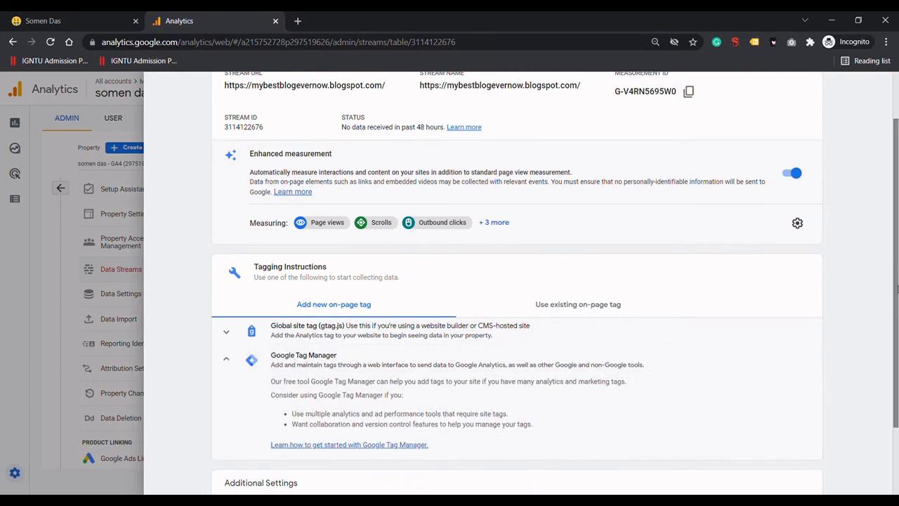
scroll(894, 255, "down", 2)
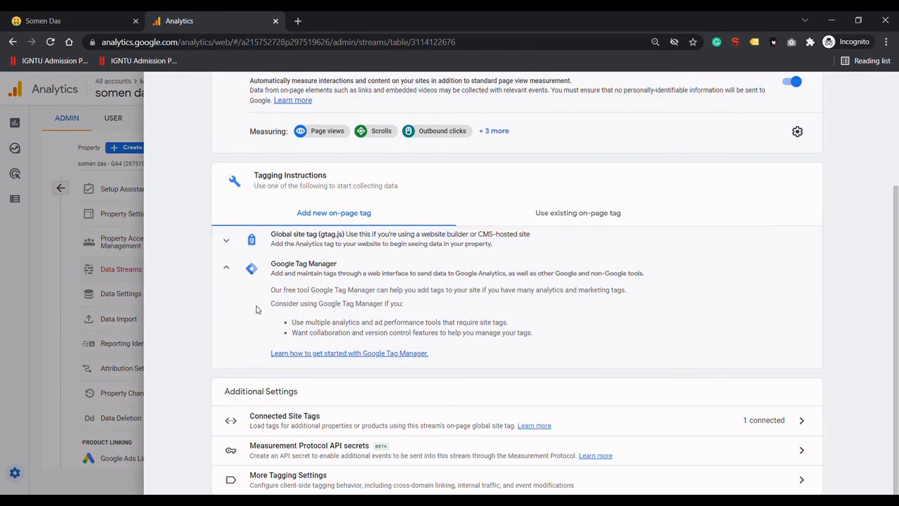
left_click(226, 267)
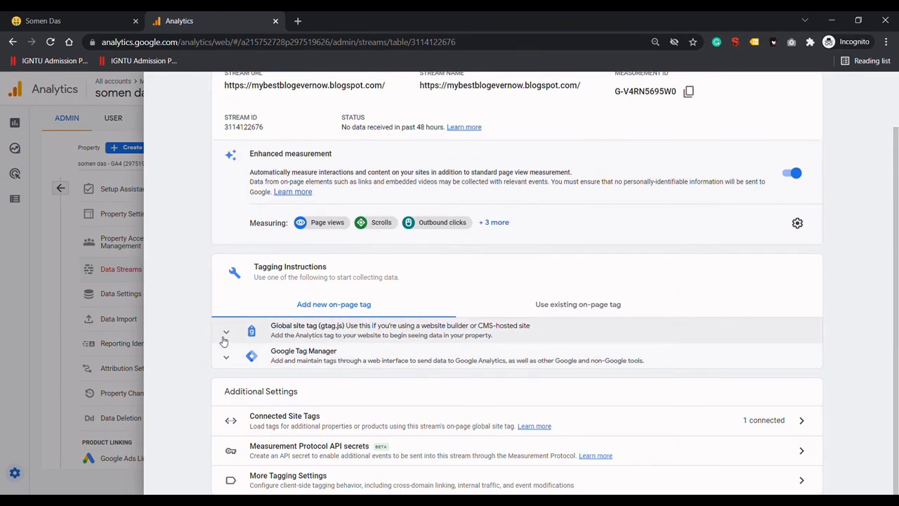
Copy the Global site tag code again from the on-page tag instructions and close the web stream details
left_click(228, 334)
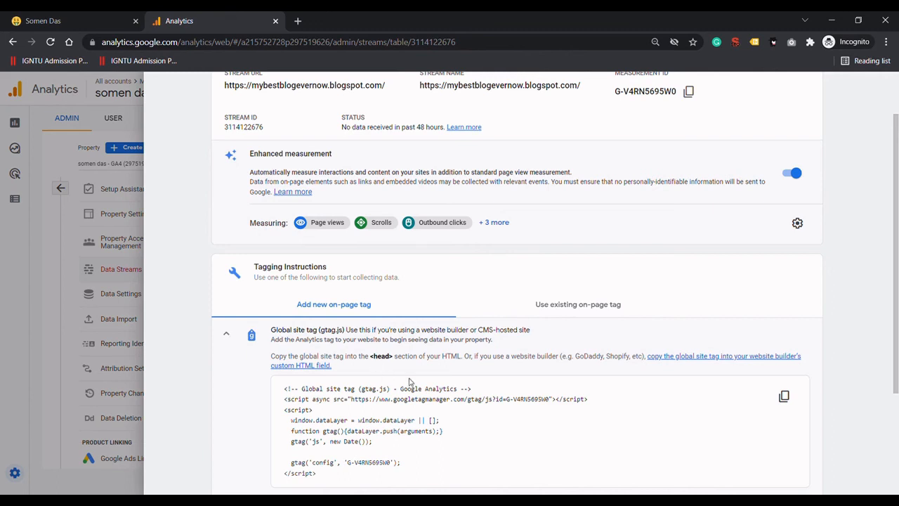
left_click(785, 398)
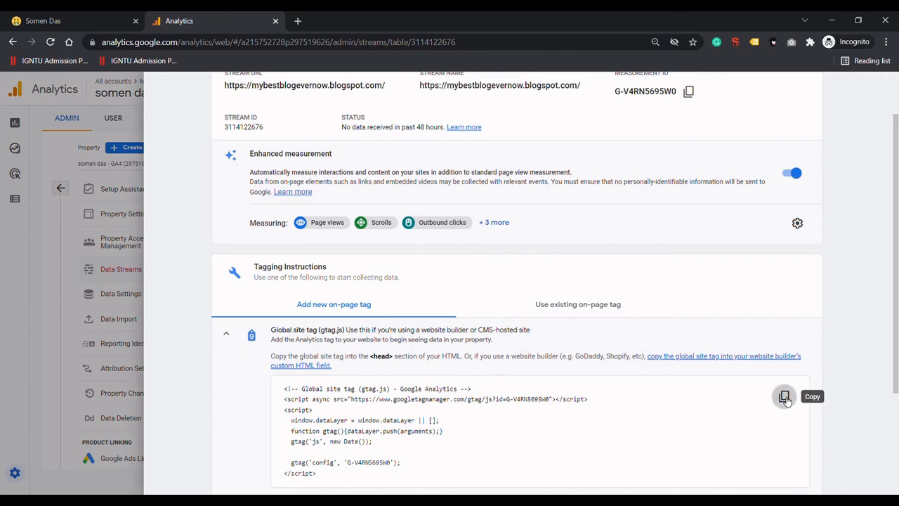
left_click(226, 335)
scroll(167, 210, "up", 2)
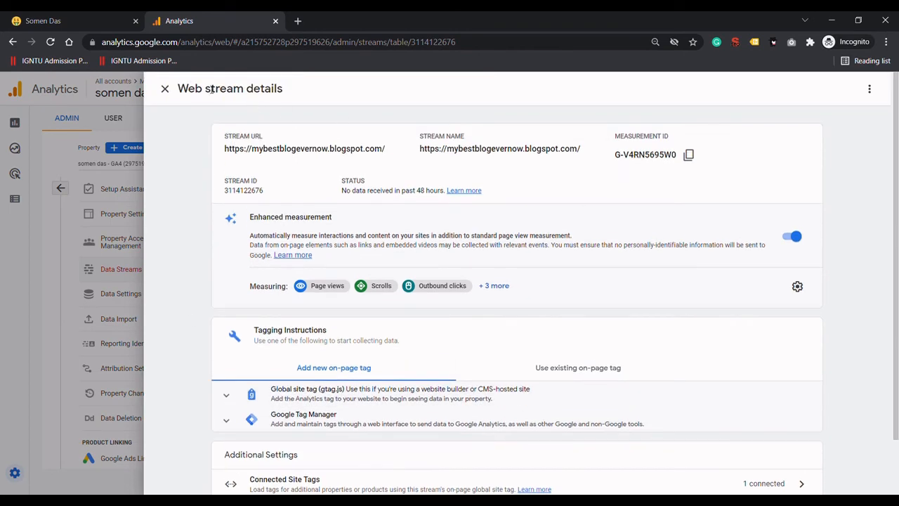
left_click(165, 89)
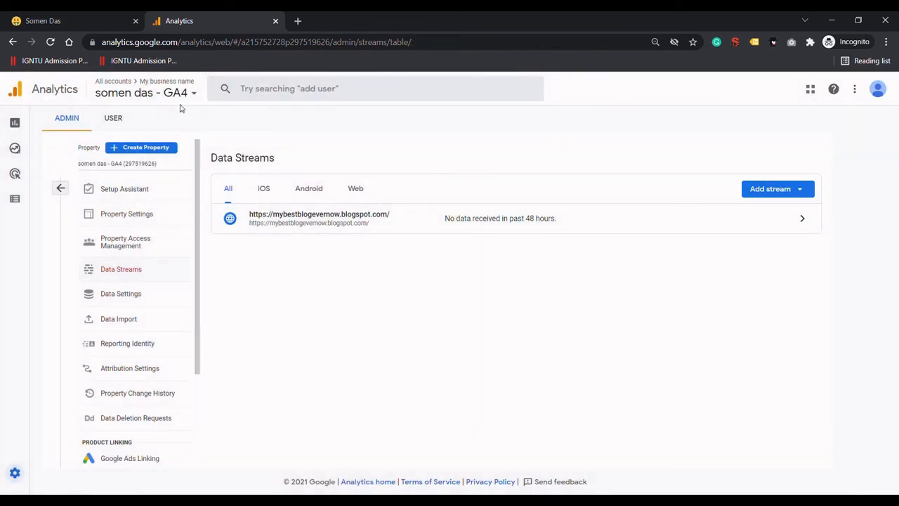
Switch from the Google Analytics 4 property to the Universal Analytics property's All Web Site Data view
left_click(156, 92)
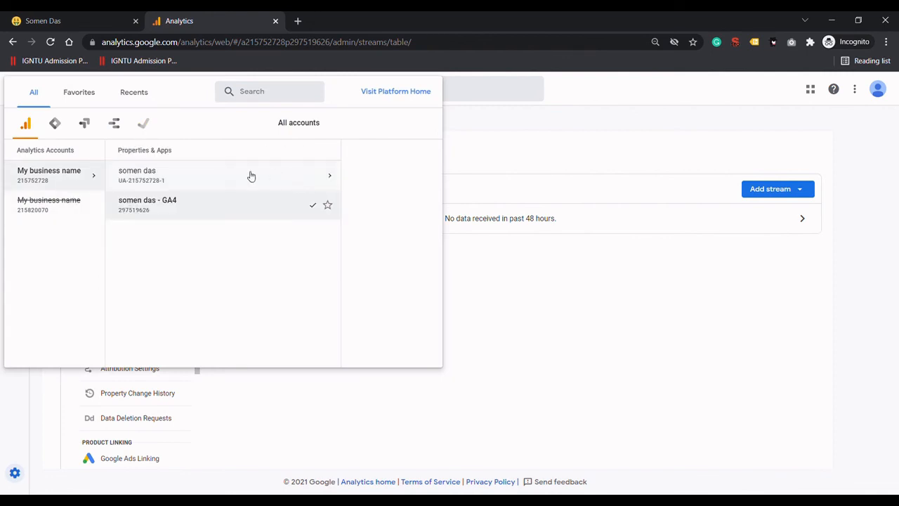
left_click(175, 178)
left_click(189, 205)
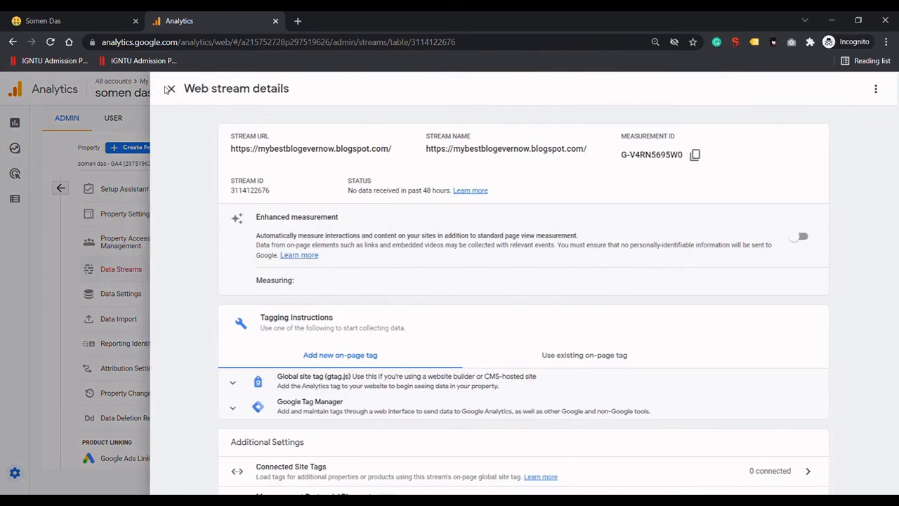
left_click(164, 88)
left_click(161, 93)
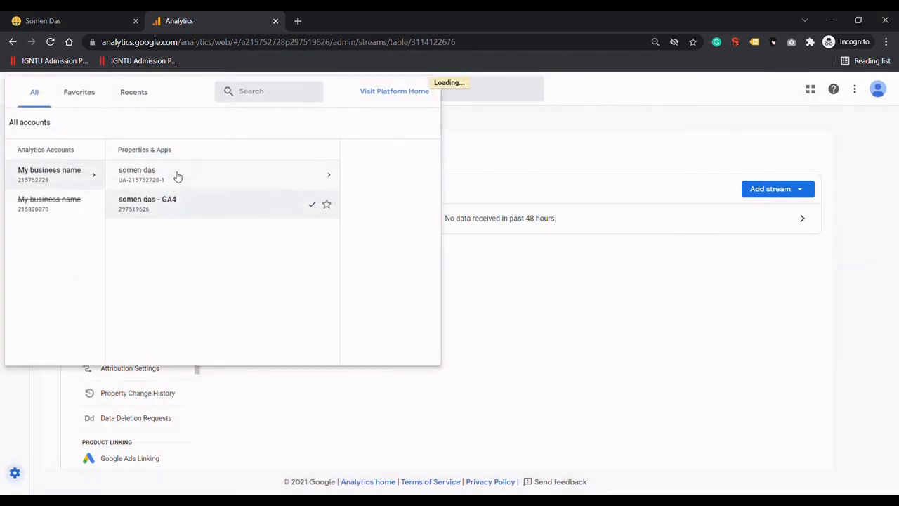
left_click(364, 181)
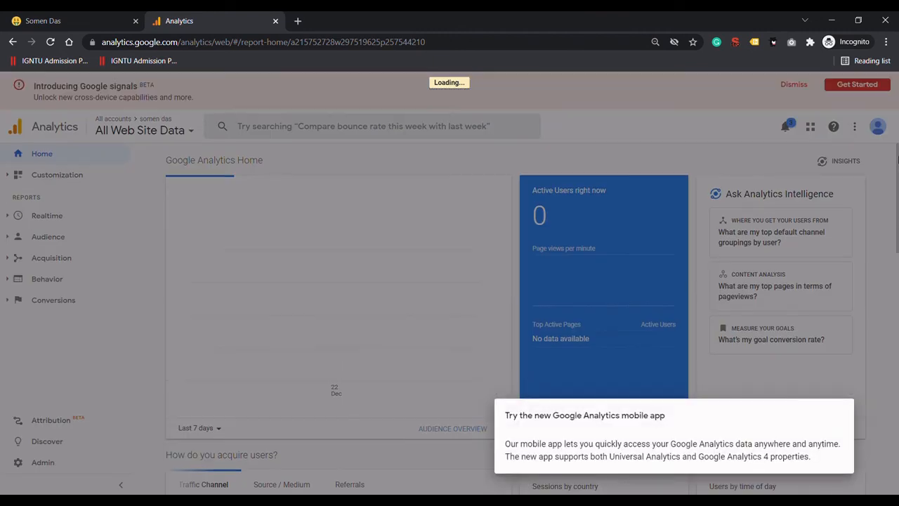
Open the admin page of the Universal Analytics property and dismiss the search tip
left_click(32, 467)
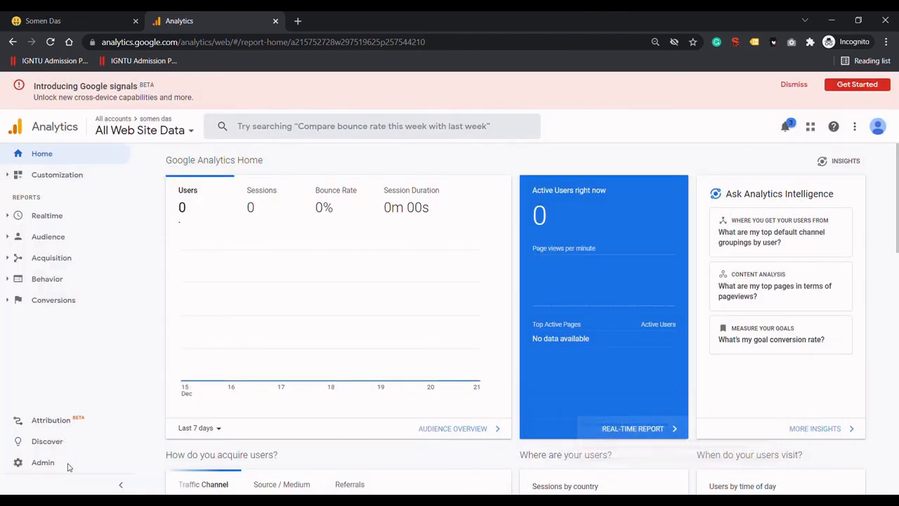
left_click(28, 467)
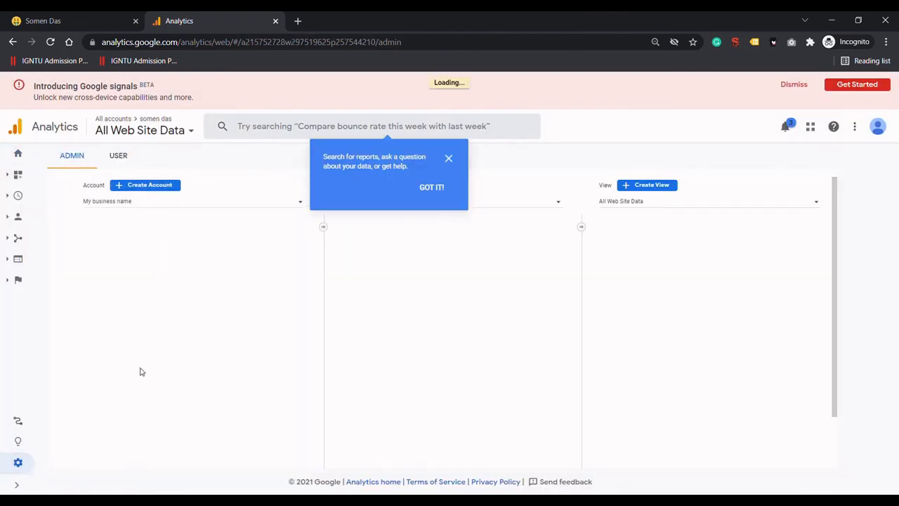
left_click(449, 159)
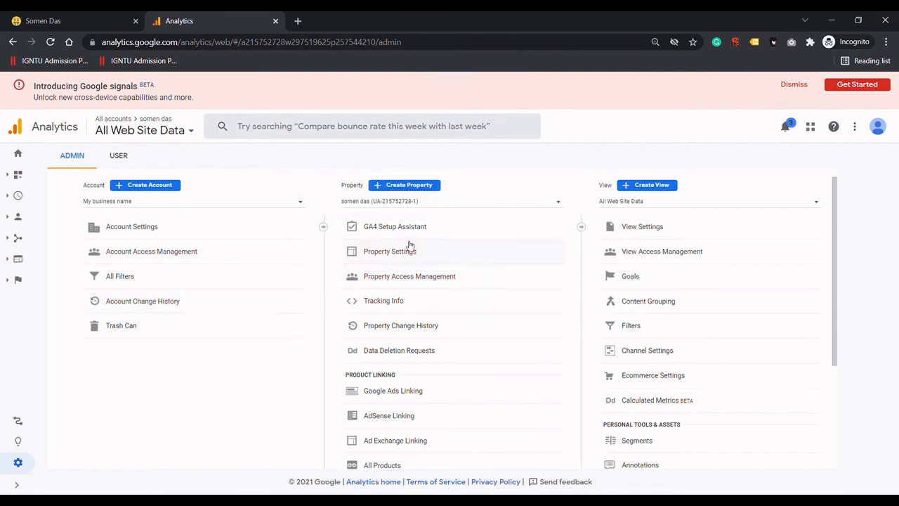
Examine the form for creating another property and return to the admin page without creating one
left_click(413, 186)
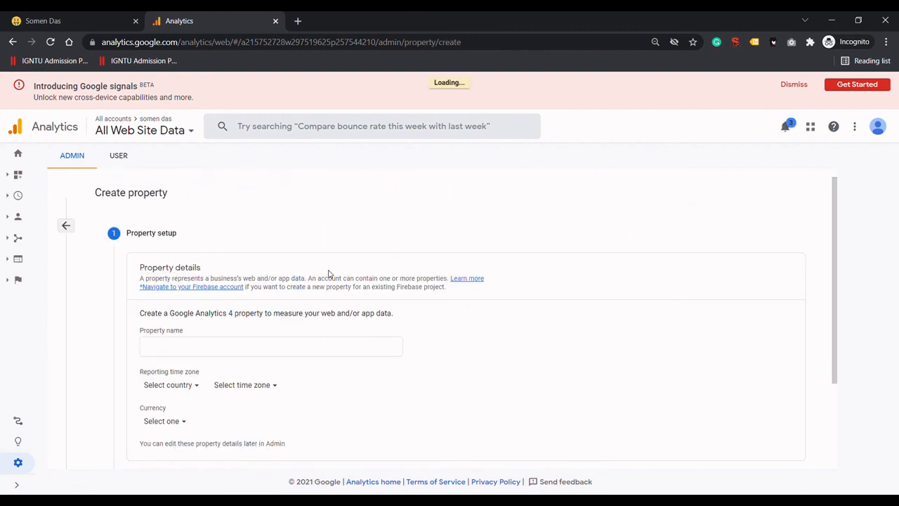
scroll(837, 207, "down", 2)
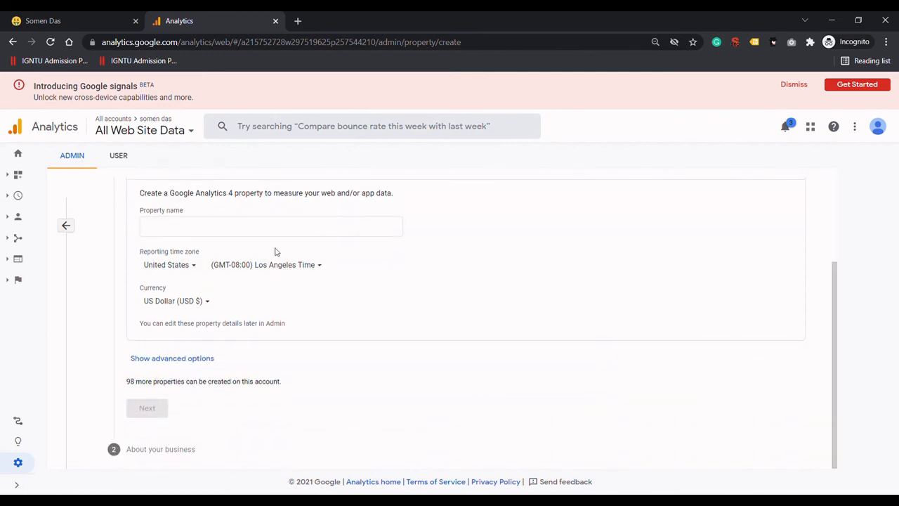
left_click(191, 229)
left_click(67, 226)
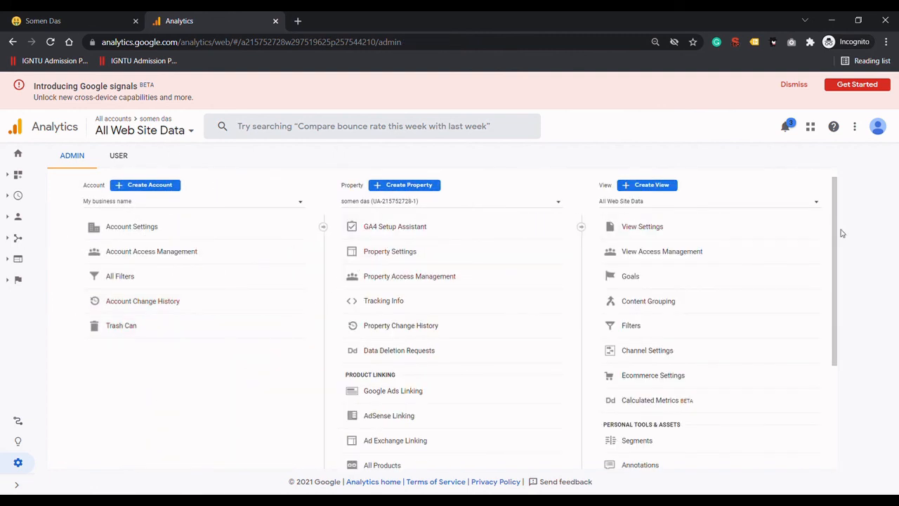
Switch from the All Web Site Data view back to the account's Google Analytics 4 property
left_click(144, 130)
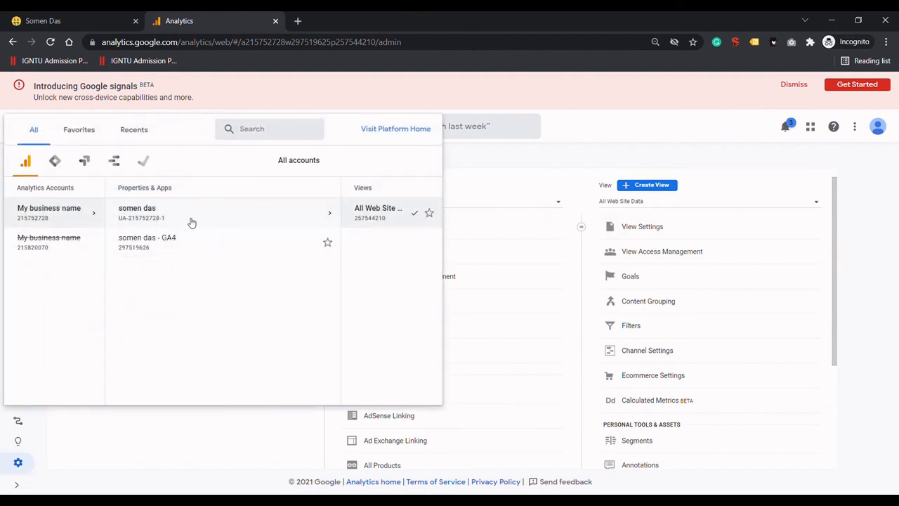
left_click(156, 245)
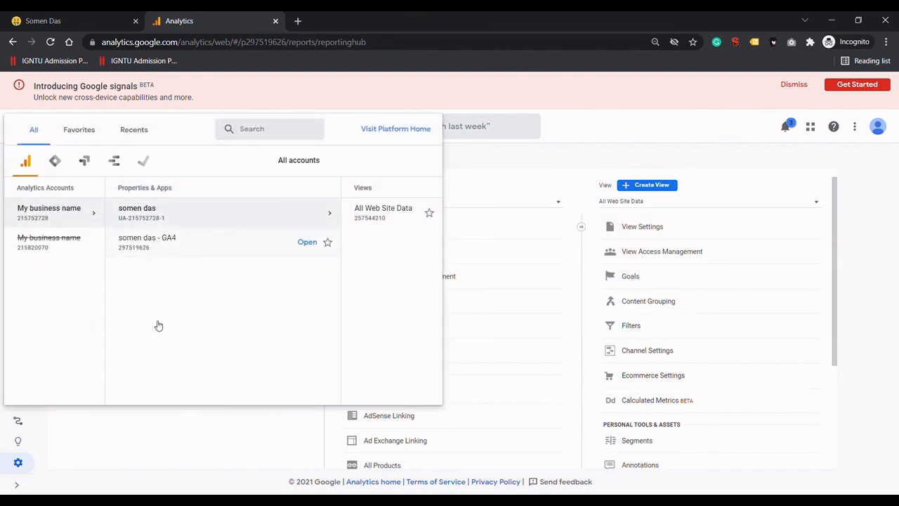